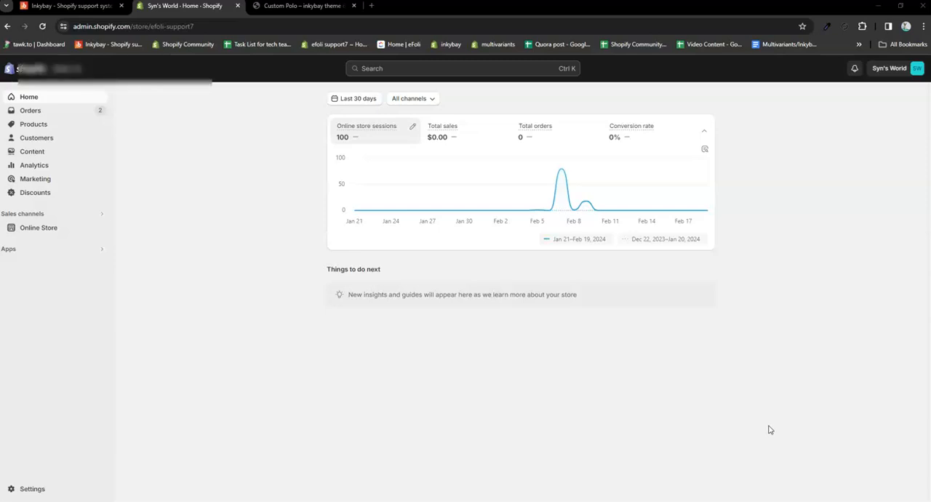
# Step: View the Custom Polo product page in the storefront, and open the Shopify App Store in a new browser tab
pyautogui.click(277, 8)
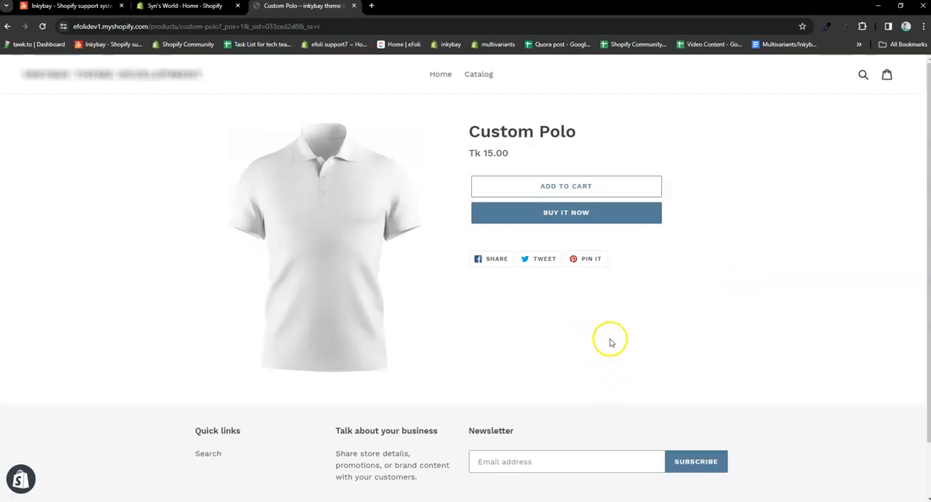
pyautogui.click(371, 6)
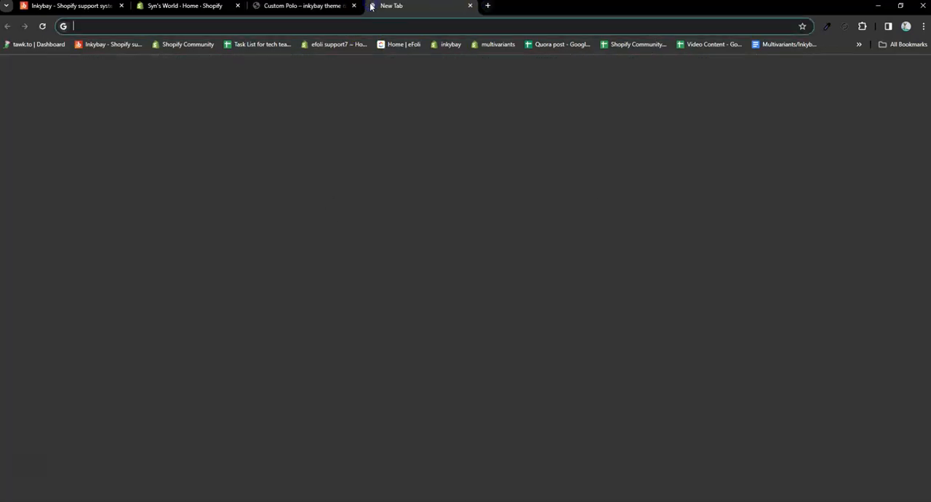
pyautogui.write('a')
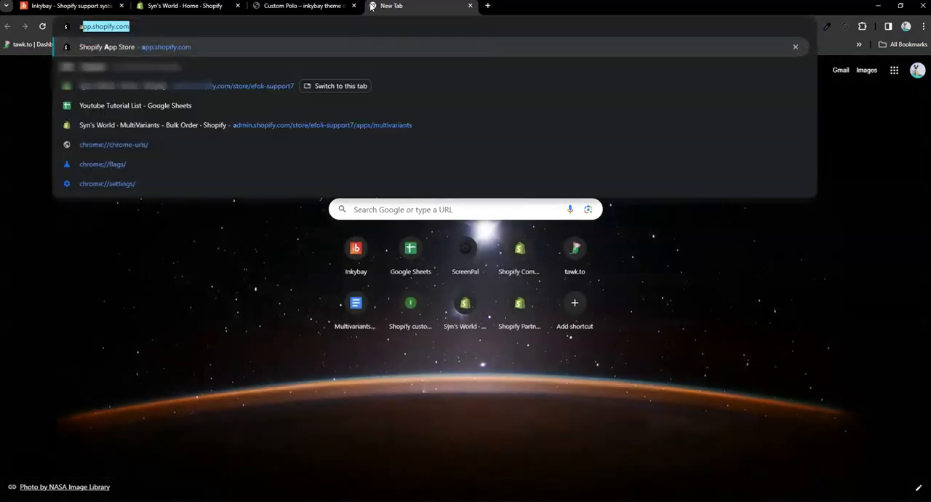
pyautogui.press('Return')
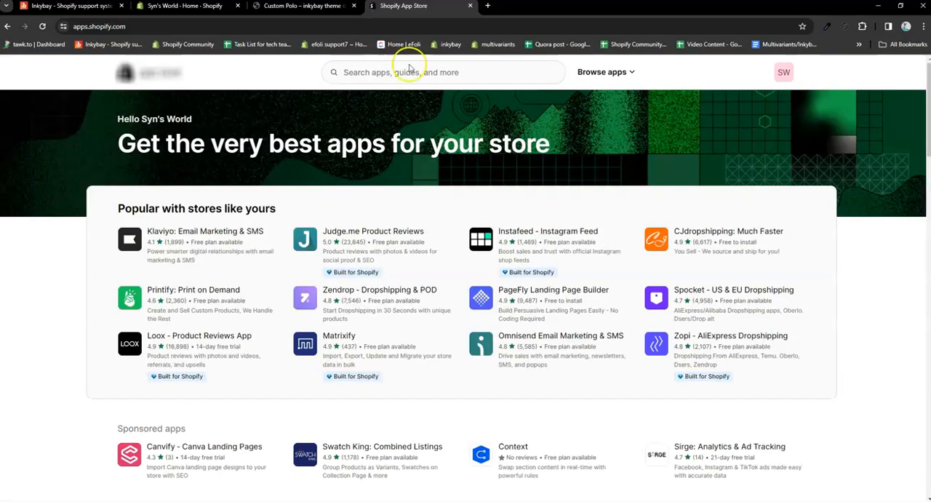
# Step: Search the app store for "inkybay" and open the Inkybay - Product Personalizer listing
pyautogui.click(418, 72)
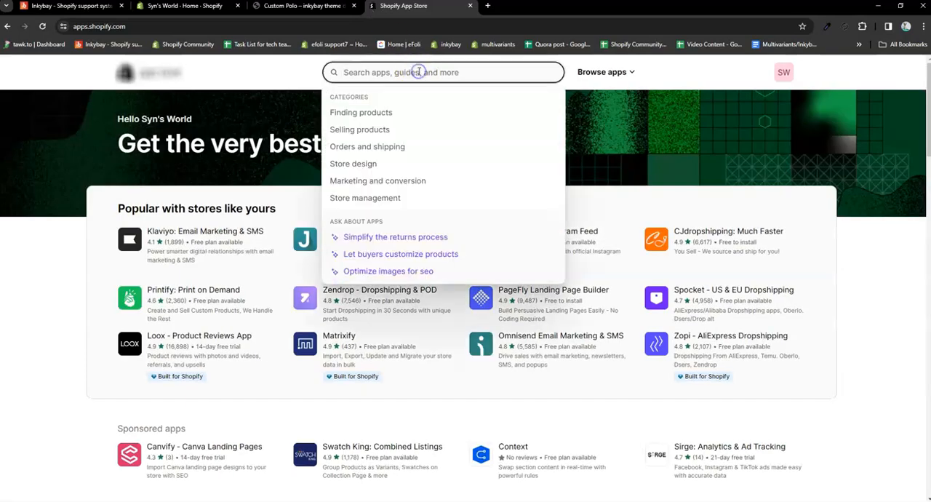
pyautogui.write('in')
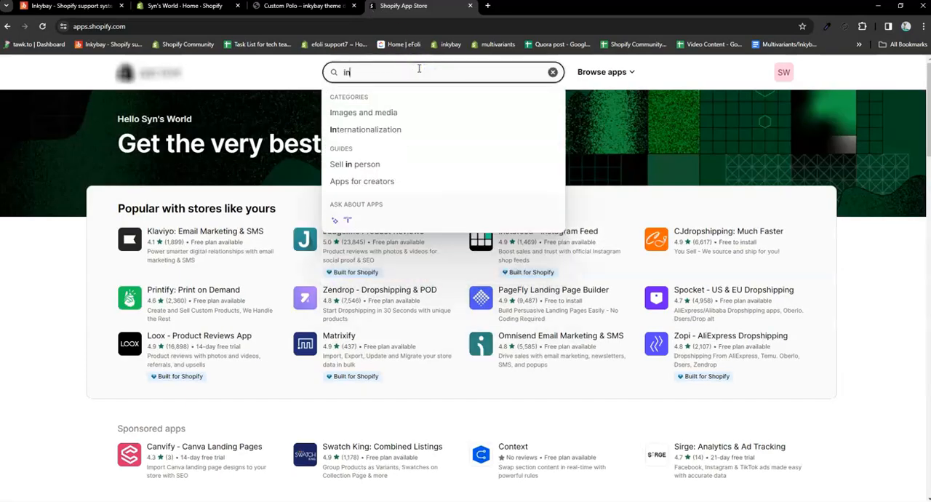
pyautogui.write('kybay')
pyautogui.click(419, 102)
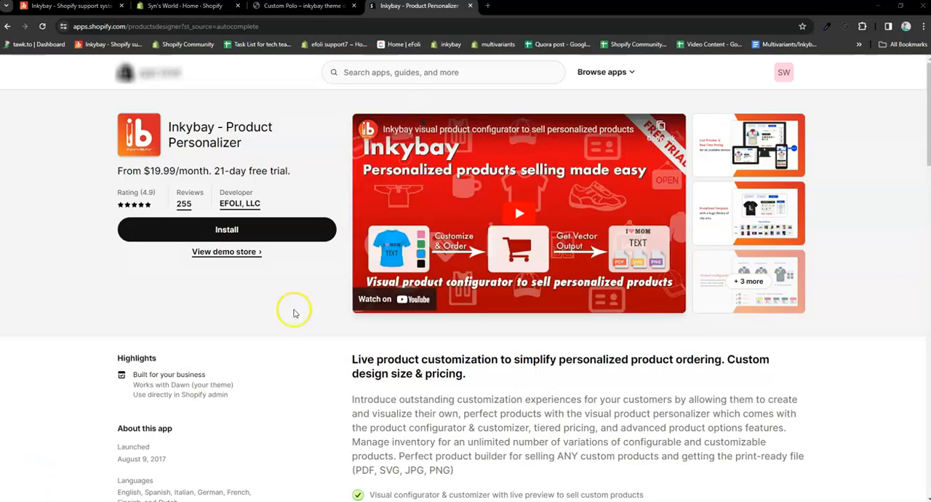
# Step: Install the Inkybay - Product Personalizer app on the store
pyautogui.click(227, 230)
pyautogui.click(232, 229)
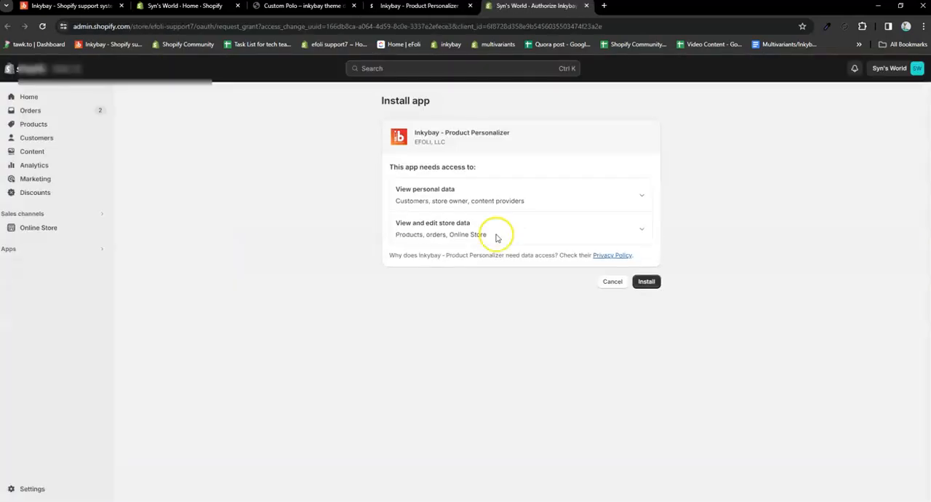
pyautogui.click(646, 282)
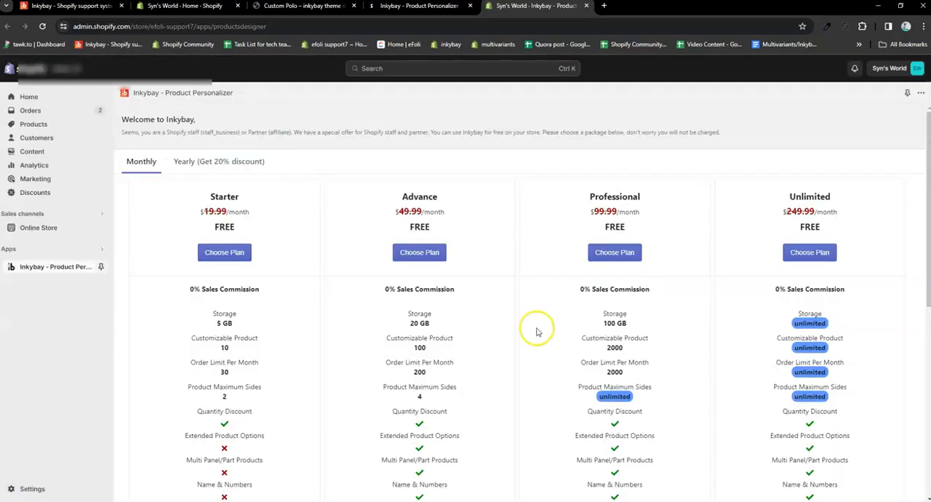
# Step: Compare the monthly plans, choose the Professional plan and start creating a custom product
pyautogui.scroll(-4, 539, 329)
pyautogui.scroll(4, 538, 329)
pyautogui.scroll(-3, 588, 329)
pyautogui.scroll(2, 584, 331)
pyautogui.scroll(1, 584, 331)
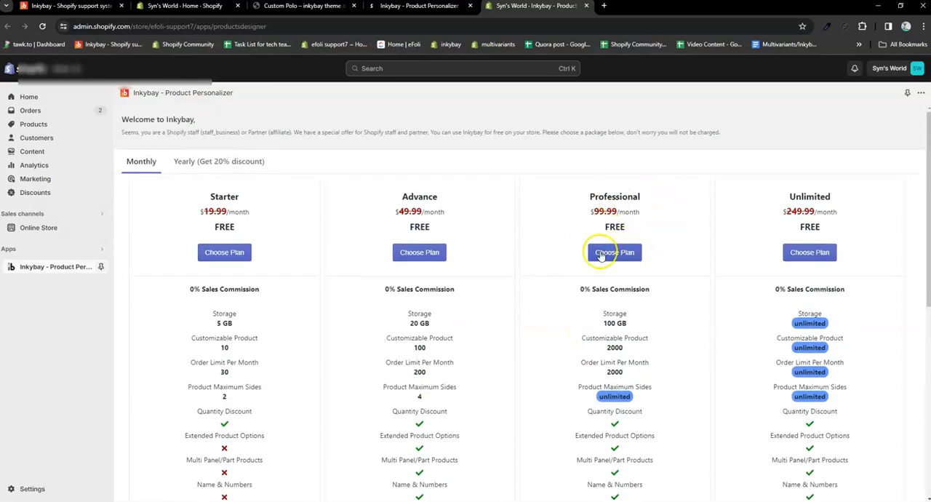
pyautogui.scroll(-1, 809, 343)
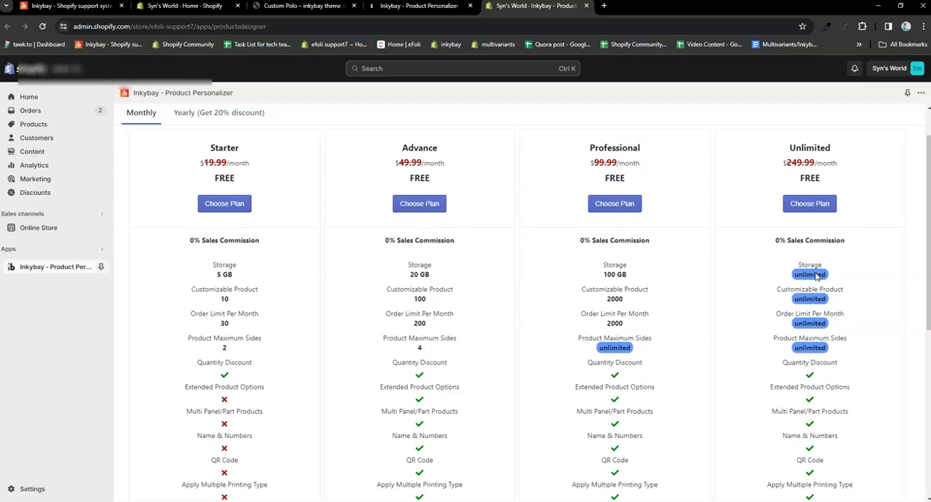
pyautogui.scroll(1, 723, 315)
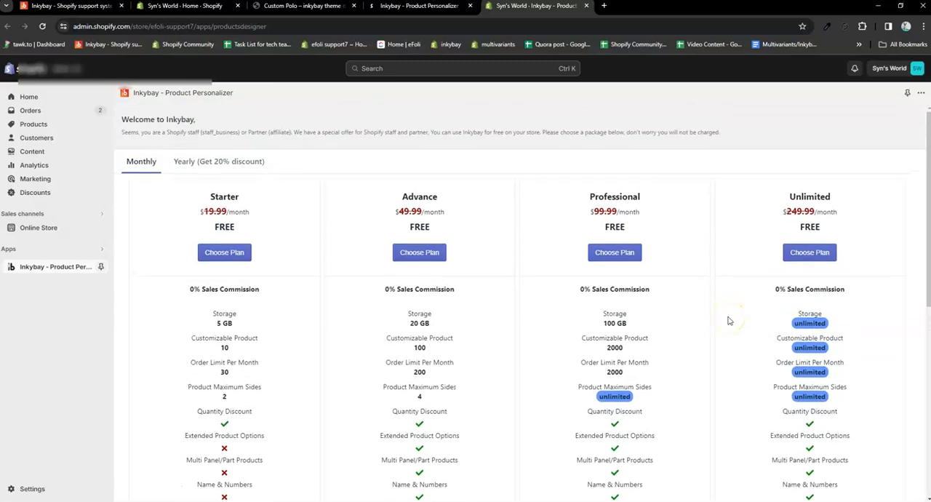
pyautogui.click(614, 252)
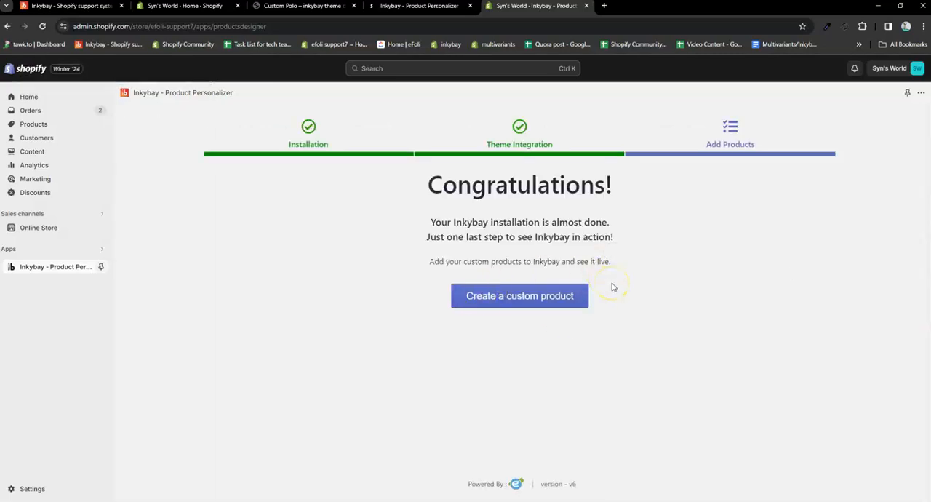
pyautogui.click(495, 302)
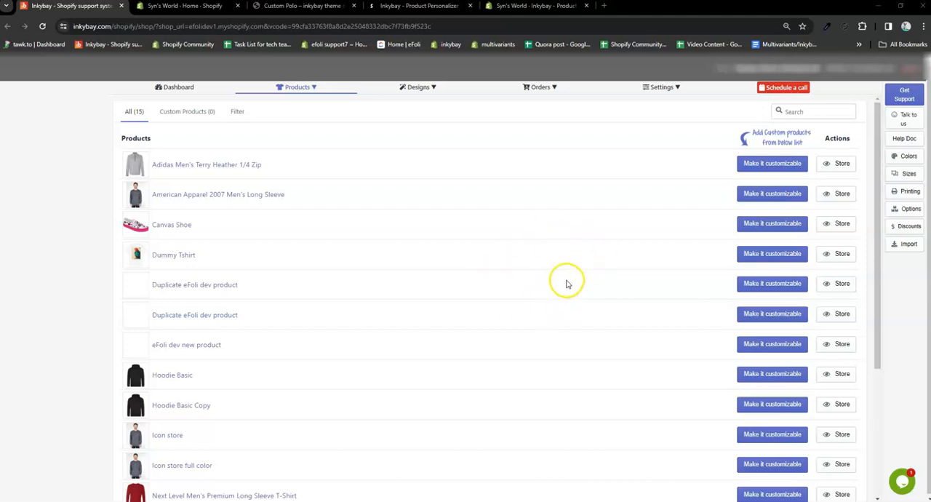
# Step: Review the available product management options and the sections of the Inkybay dashboard overview
pyautogui.click(298, 87)
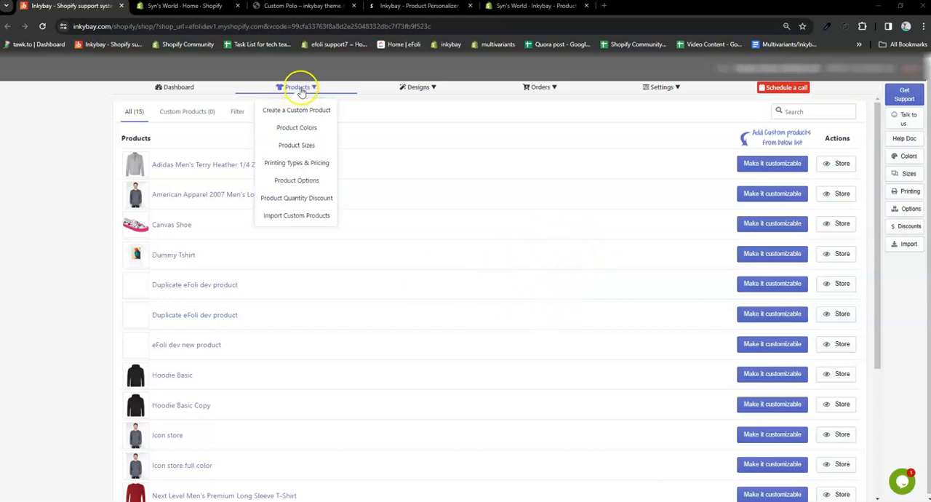
pyautogui.click(168, 91)
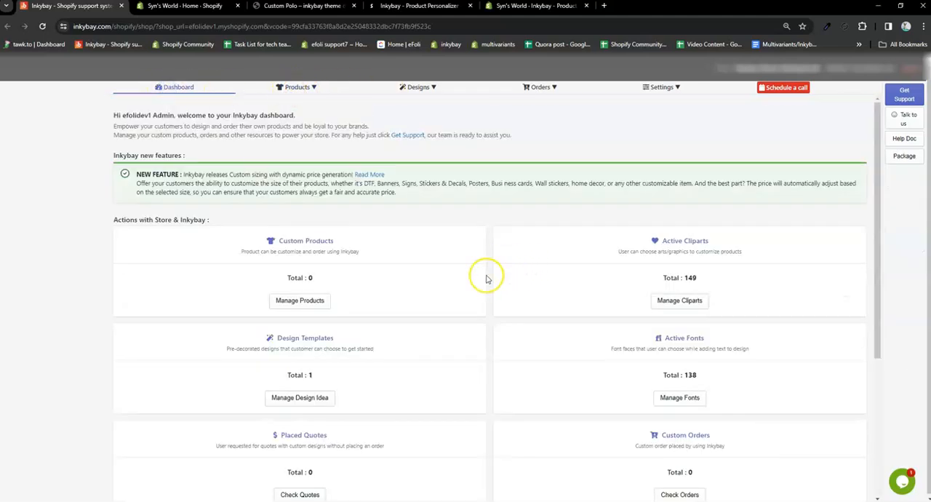
pyautogui.scroll(-4, 534, 328)
pyautogui.scroll(4, 536, 333)
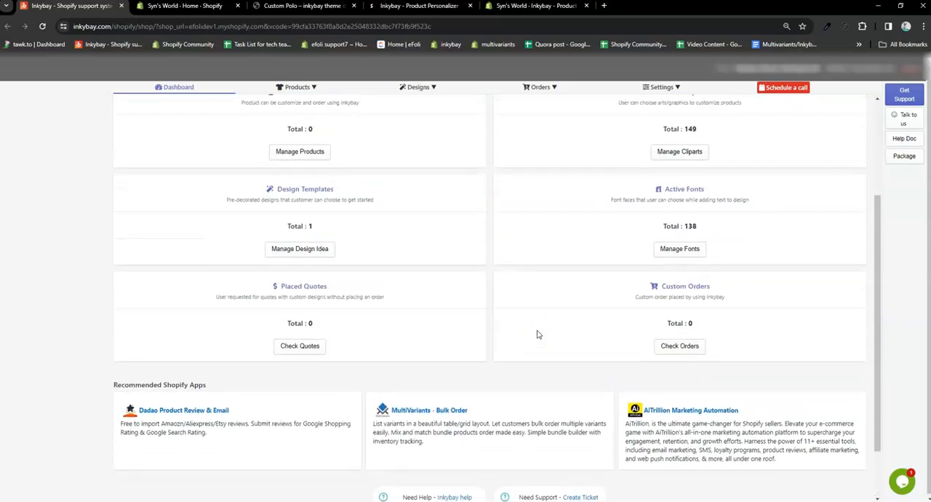
# Step: Check the Custom Polo on the storefront and make that product customizable from the Inkybay product list
pyautogui.click(283, 87)
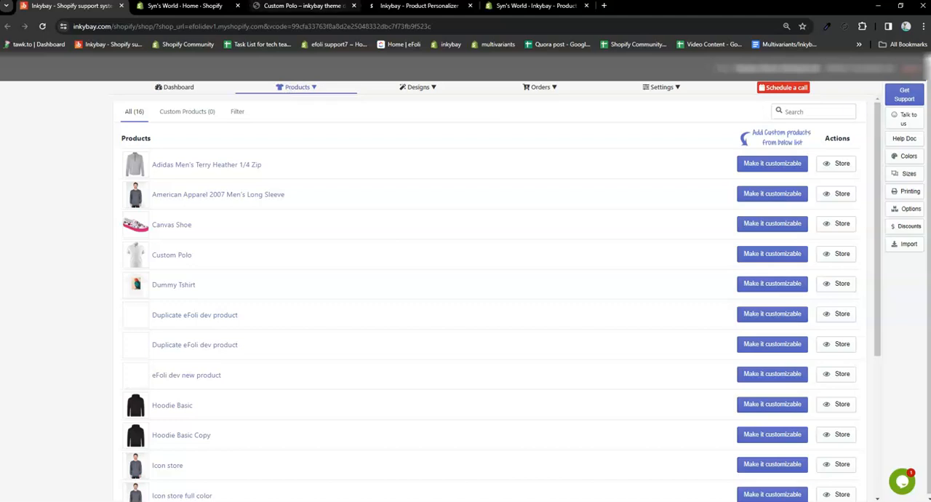
pyautogui.click(301, 5)
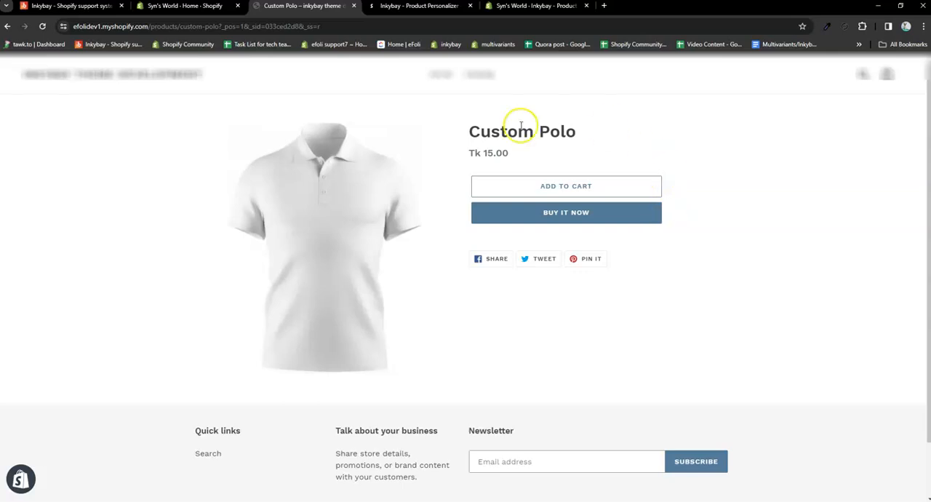
pyautogui.click(69, 5)
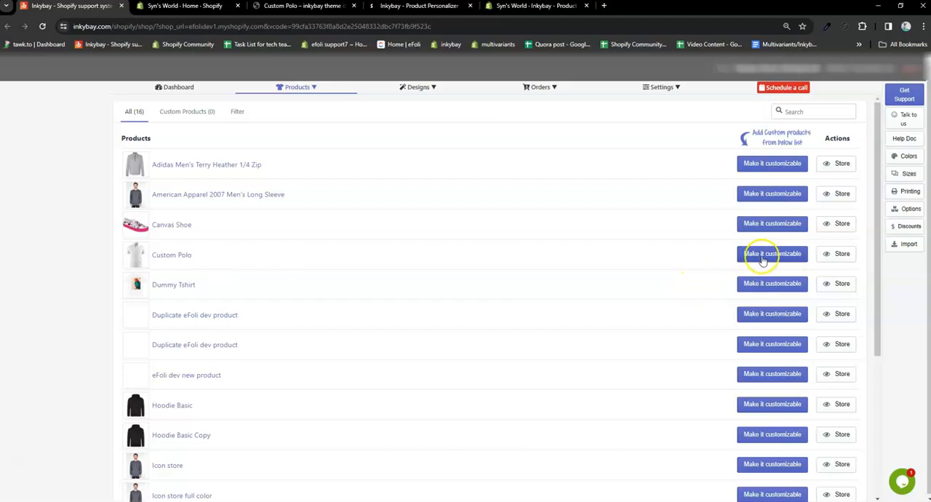
pyautogui.click(773, 256)
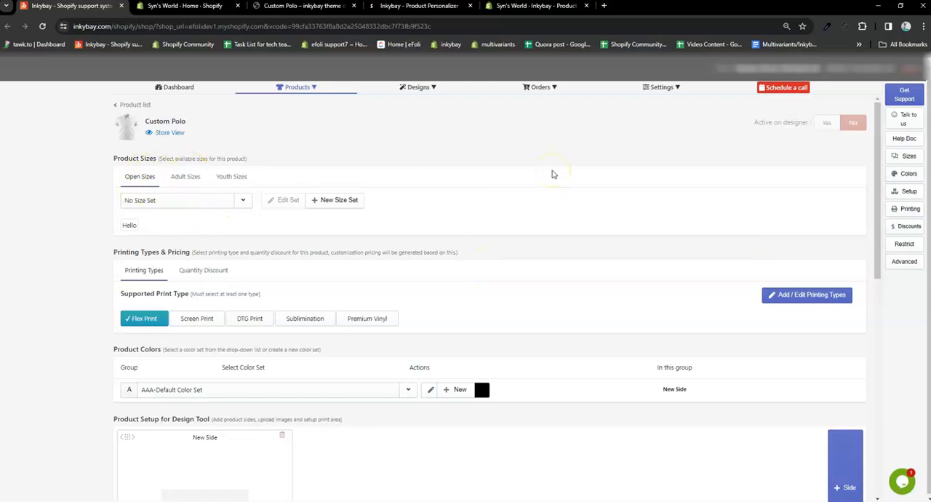
# Step: Review the open size sets for the Custom Polo and keep No Size Set selected
pyautogui.click(227, 203)
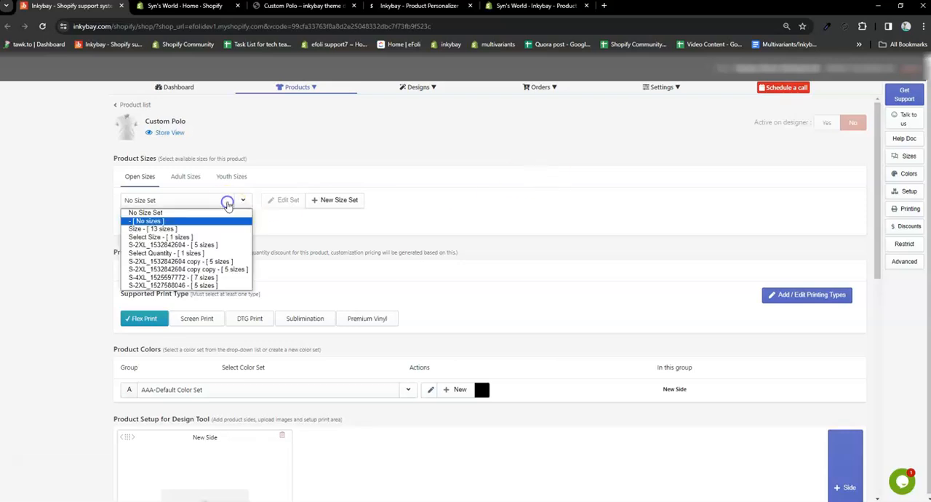
pyautogui.click(214, 212)
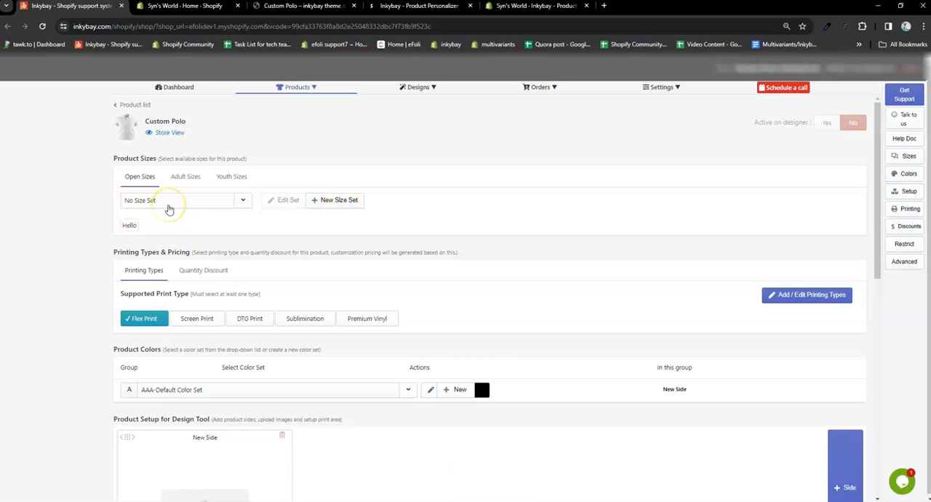
# Step: Create a new printing type from the Custom Polo's printing settings and review its basic pricing options
pyautogui.scroll(-1, 483, 269)
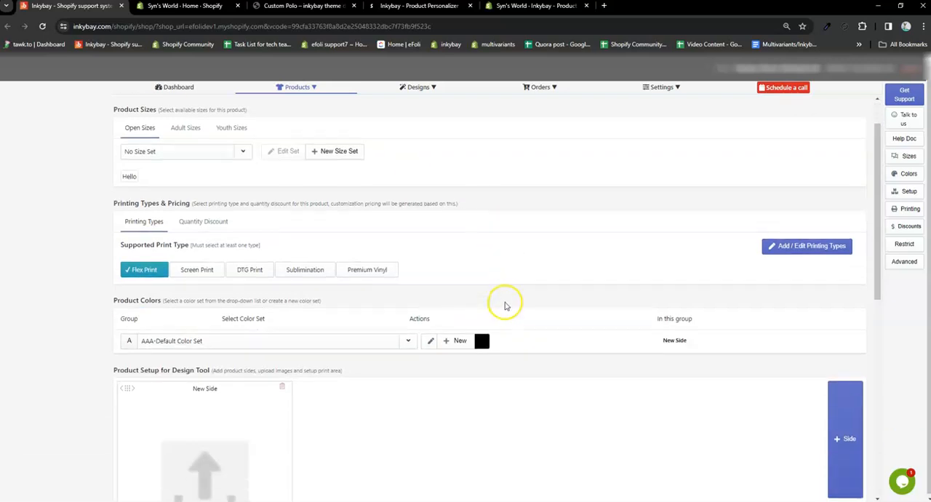
pyautogui.click(820, 249)
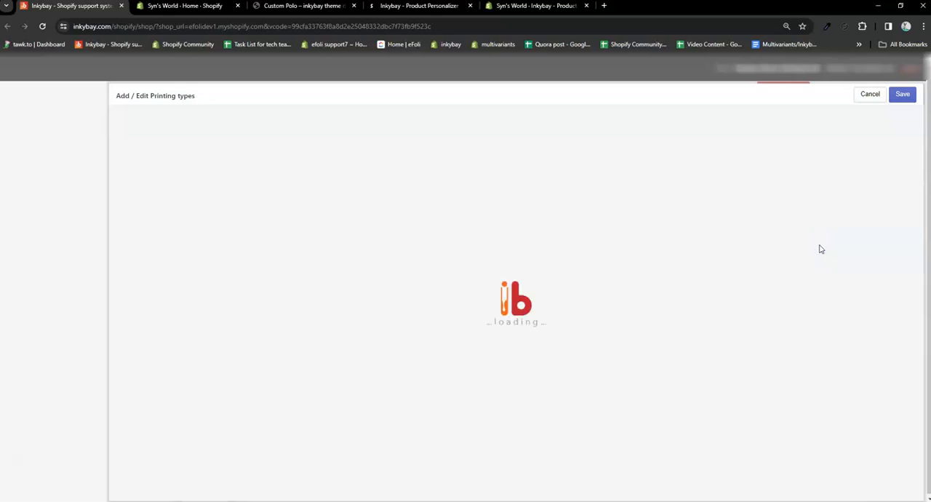
pyautogui.click(408, 209)
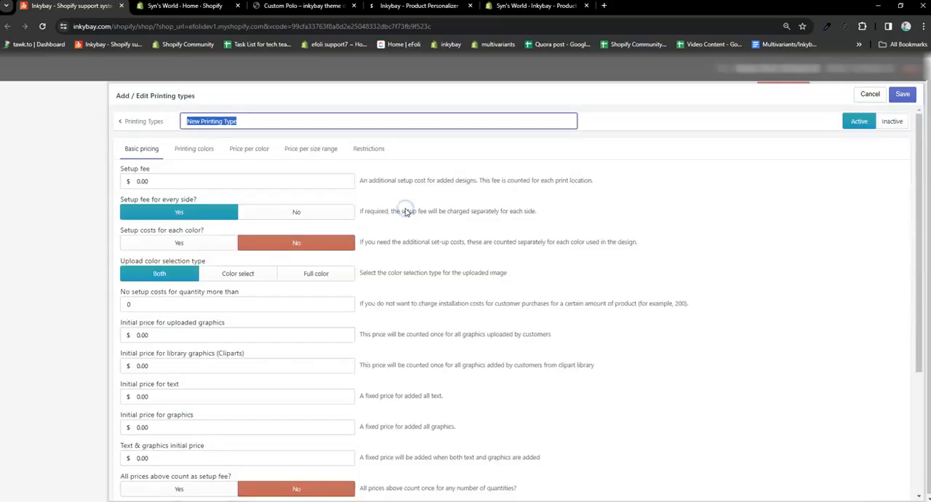
pyautogui.scroll(-3, 226, 369)
pyautogui.scroll(4, 226, 369)
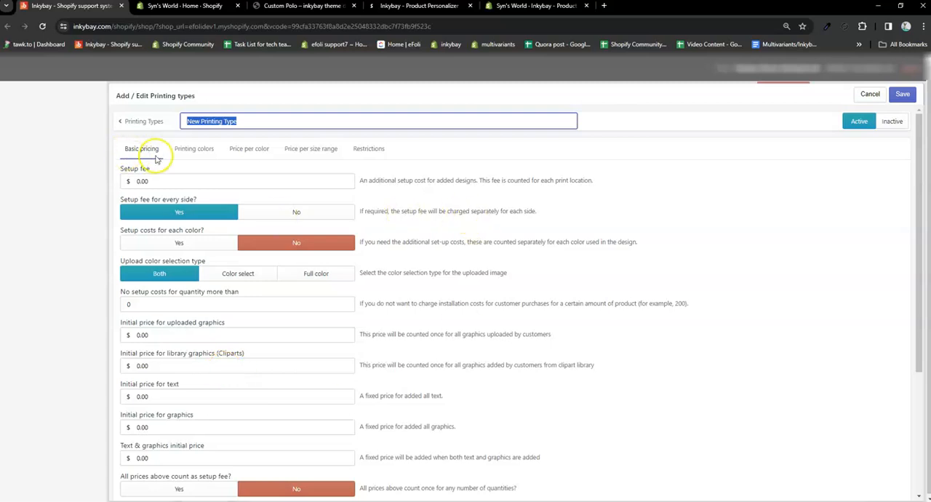
pyautogui.scroll(-5, 245, 298)
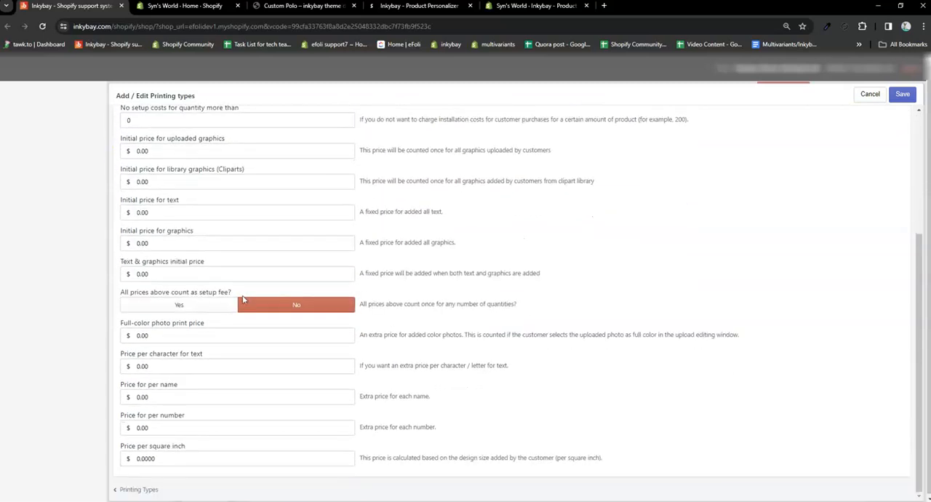
pyautogui.scroll(5, 243, 299)
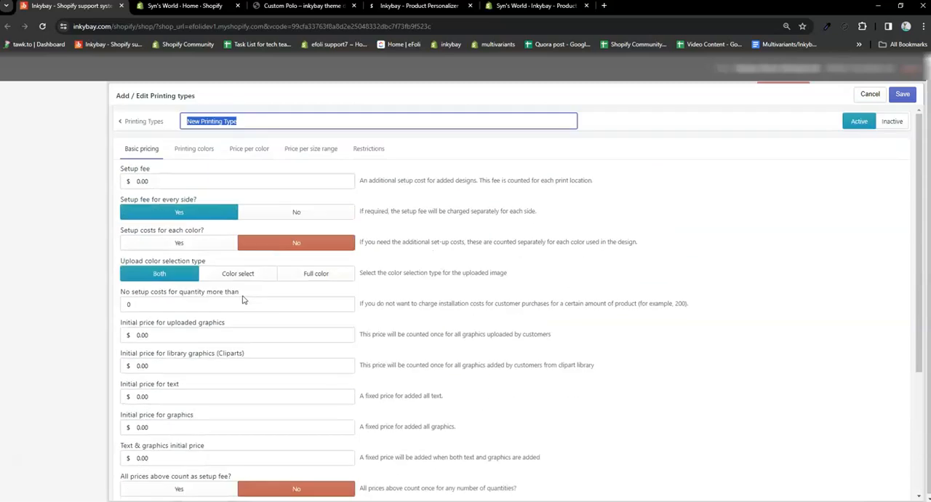
pyautogui.scroll(-5, 243, 299)
pyautogui.scroll(5, 243, 299)
# Step: Add three predefined printing colors to the new printing type, setting the second to Light Salmon and the third to Dark Slate Blue
pyautogui.click(192, 151)
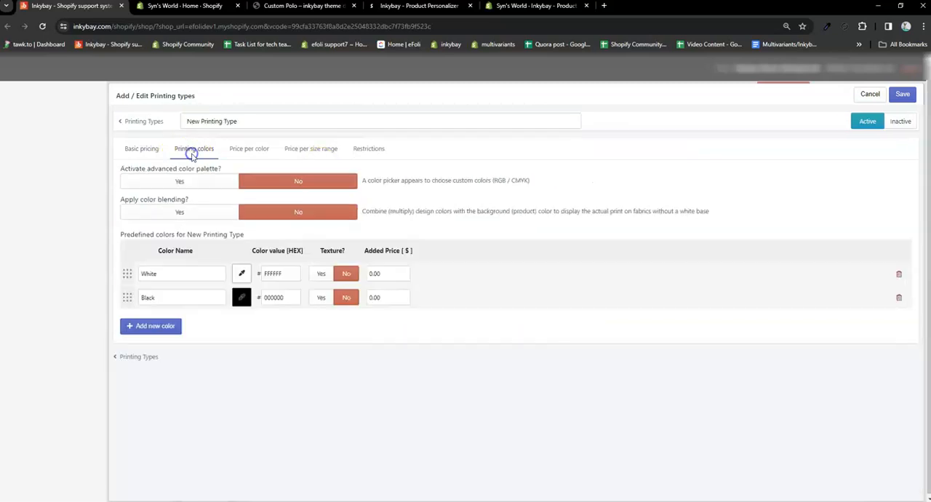
pyautogui.click(151, 325)
pyautogui.click(160, 349)
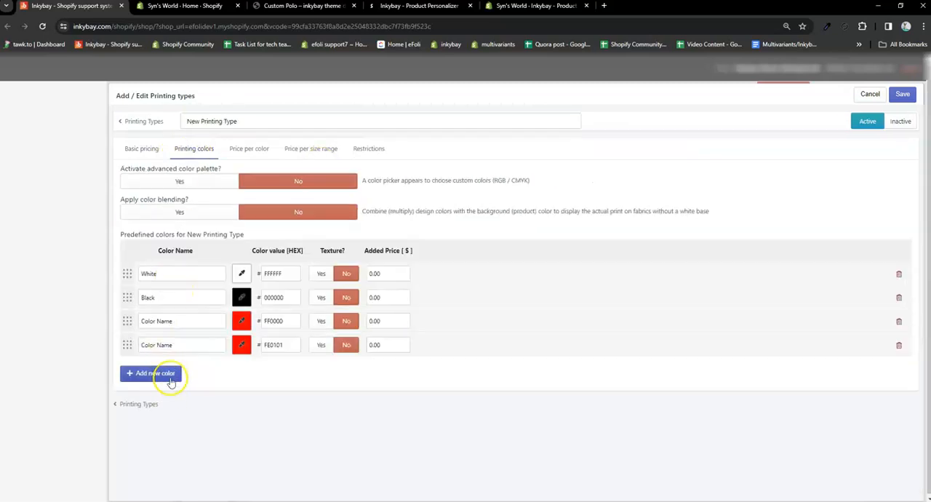
pyautogui.click(167, 374)
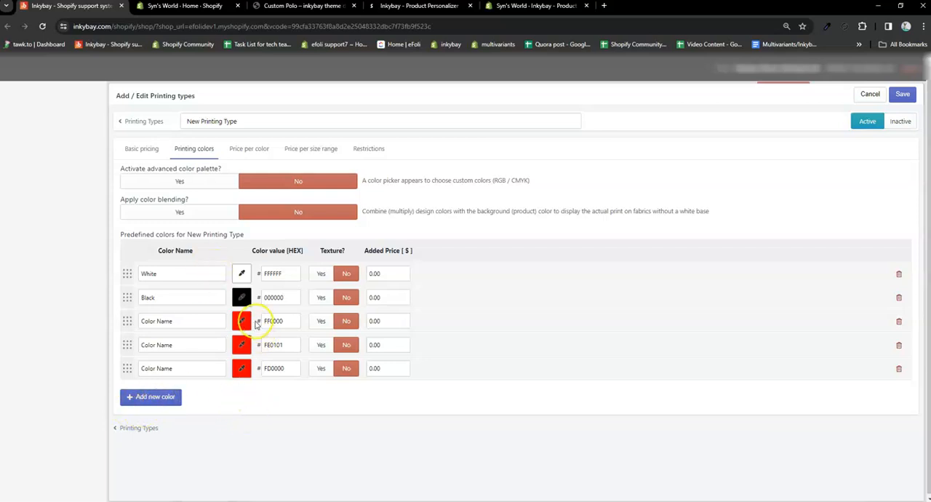
pyautogui.click(243, 371)
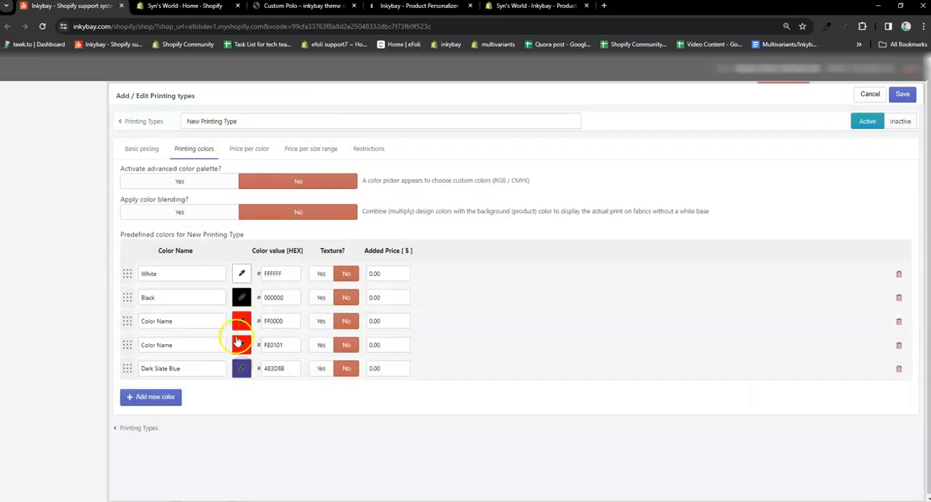
pyautogui.click(238, 342)
pyautogui.click(308, 323)
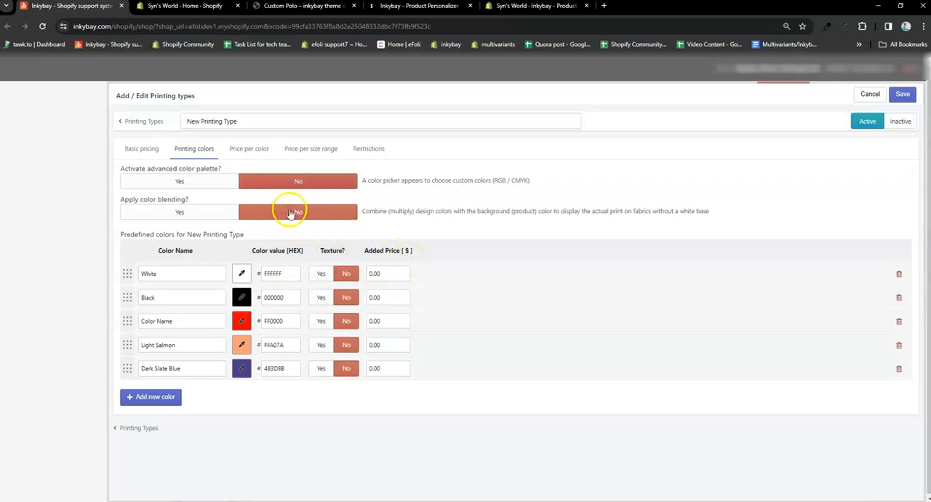
# Step: View the new printing type's price per color and price per size range settings
pyautogui.click(259, 149)
pyautogui.click(312, 149)
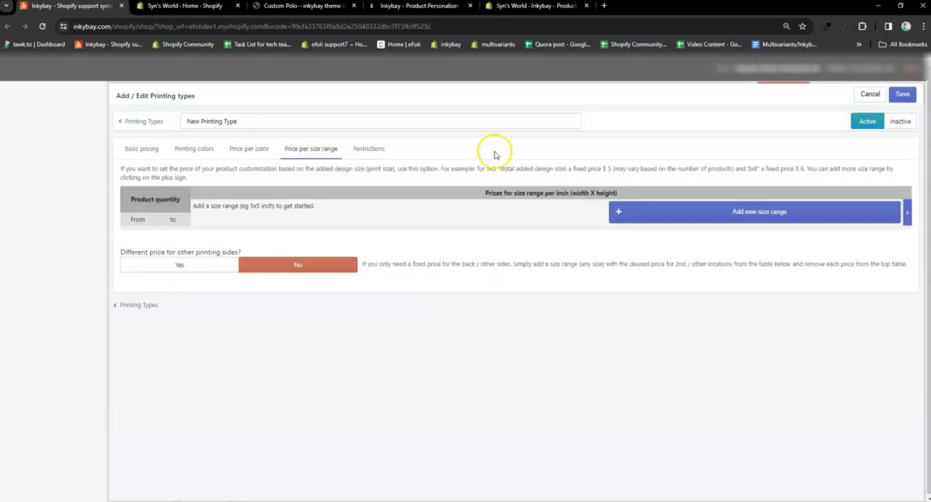
# Step: View the new printing type's restrictions and basic pricing, and return to the Custom Polo setup without saving it
pyautogui.click(368, 150)
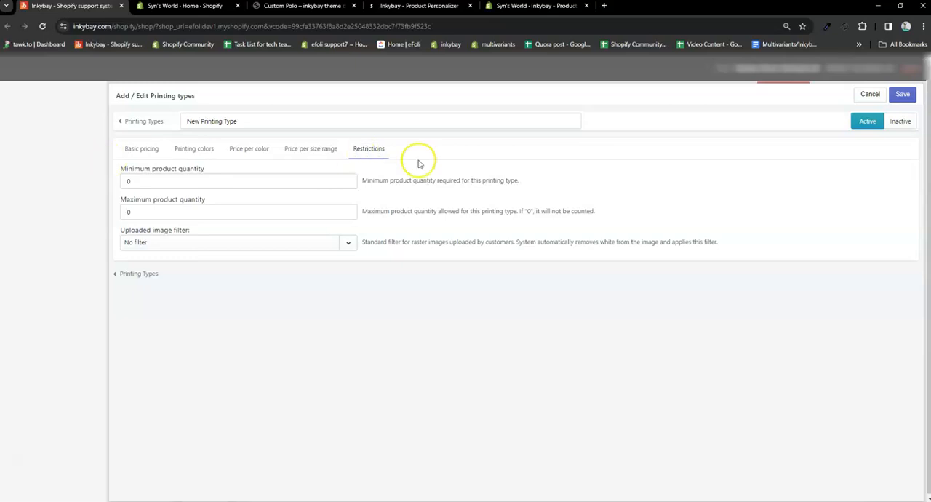
pyautogui.click(136, 153)
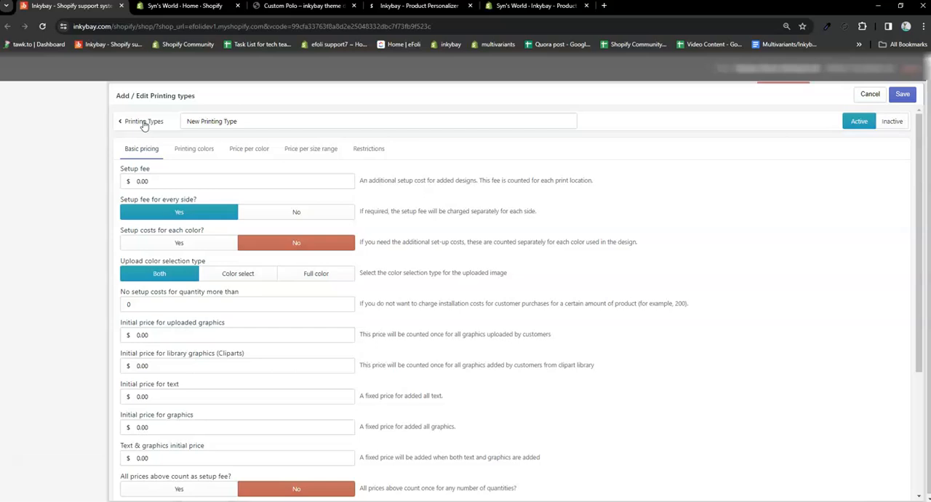
pyautogui.click(144, 124)
pyautogui.click(567, 310)
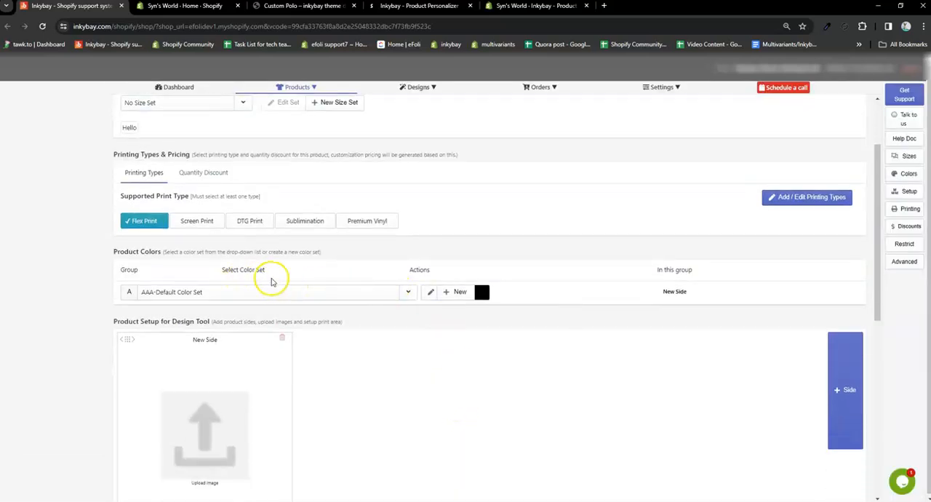
# Step: Look through the available product color sets for the Custom Polo, keeping AAA-Default Color Set selected
pyautogui.scroll(-1, 211, 255)
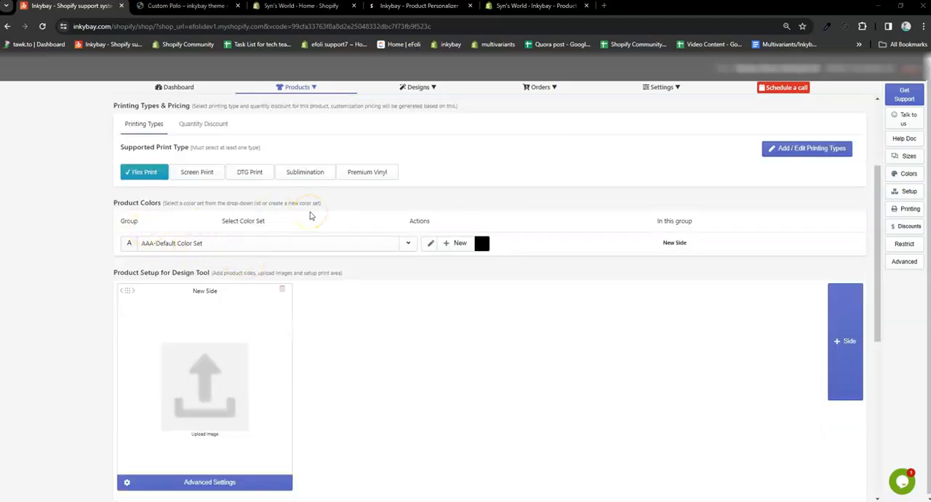
pyautogui.click(296, 244)
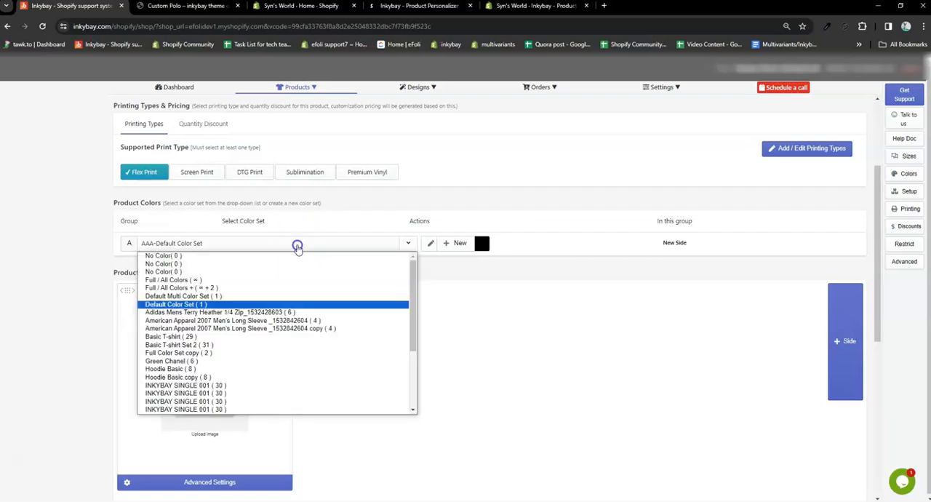
pyautogui.click(297, 248)
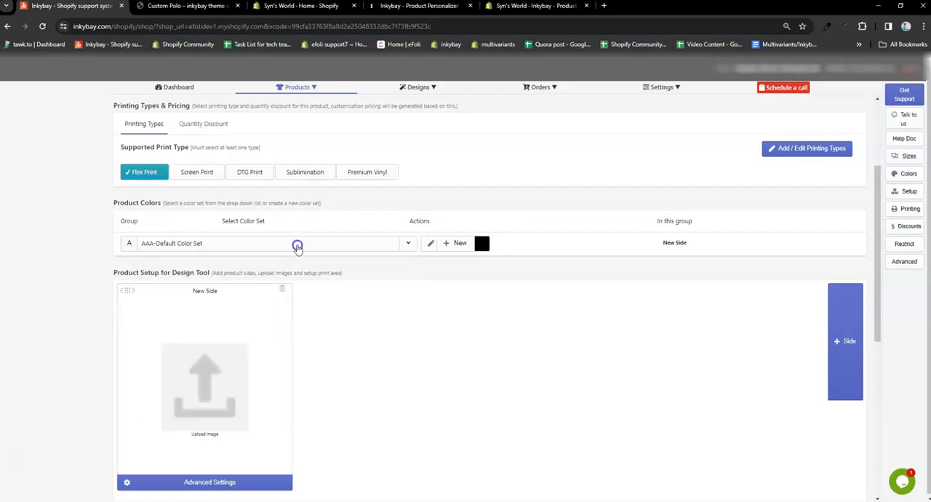
# Step: Create a new color set for the Custom Polo and add two colors after White
pyautogui.click(462, 245)
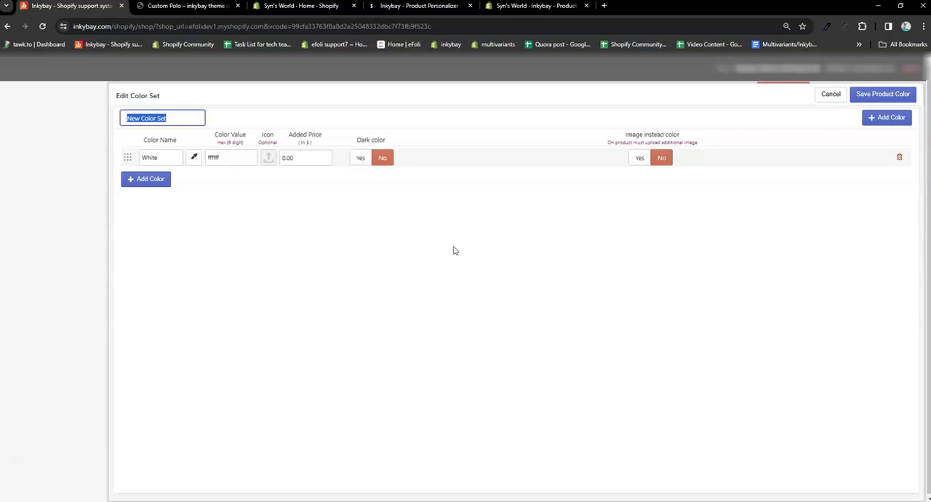
pyautogui.click(158, 181)
pyautogui.click(160, 201)
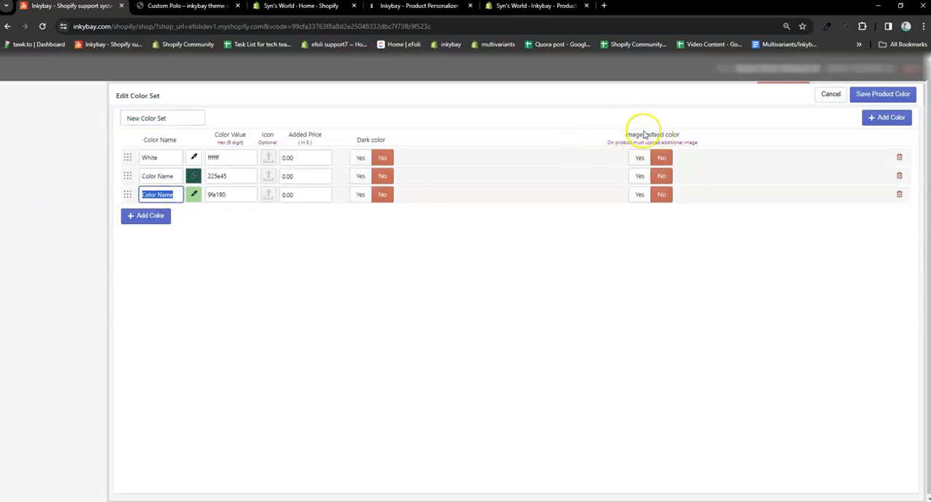
# Step: Try enabling the image-instead-of-color option for the set's three colors and switch it back to No
pyautogui.click(639, 158)
pyautogui.click(640, 176)
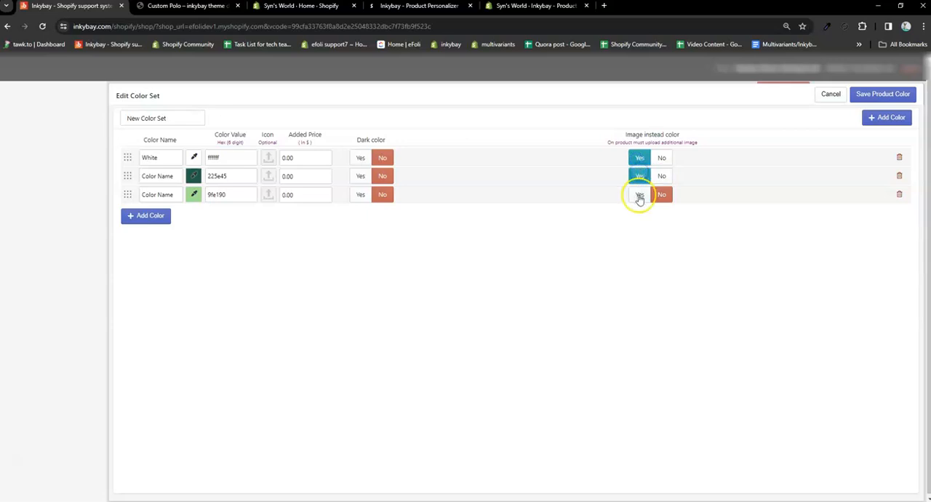
pyautogui.click(639, 195)
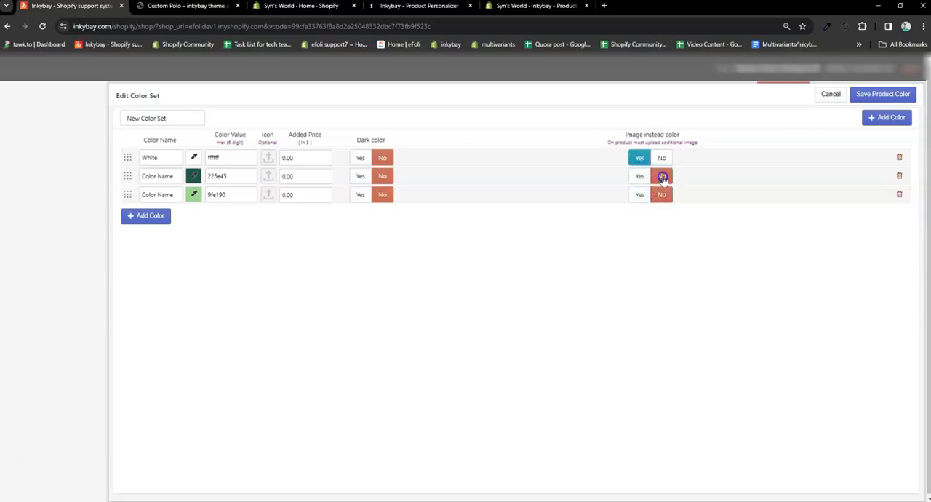
pyautogui.click(662, 158)
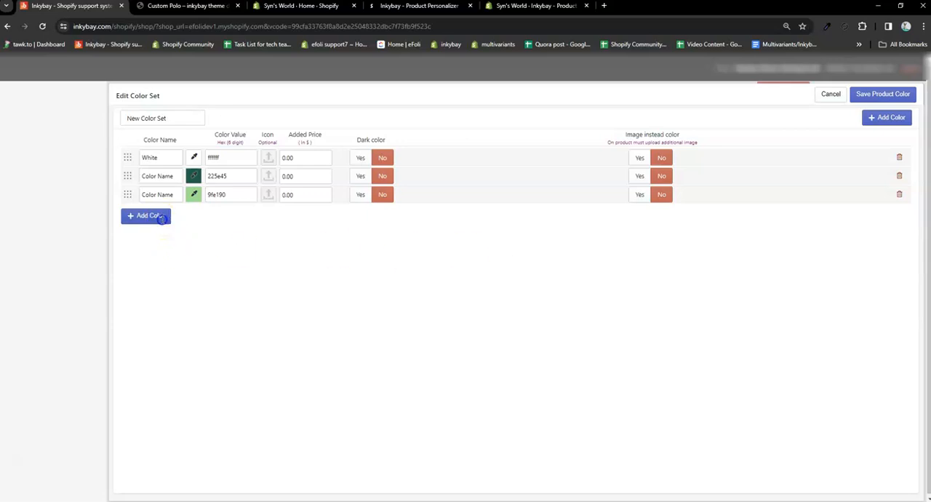
# Step: Add two more colors to the new color set and save it for the product
pyautogui.click(152, 216)
pyautogui.click(156, 234)
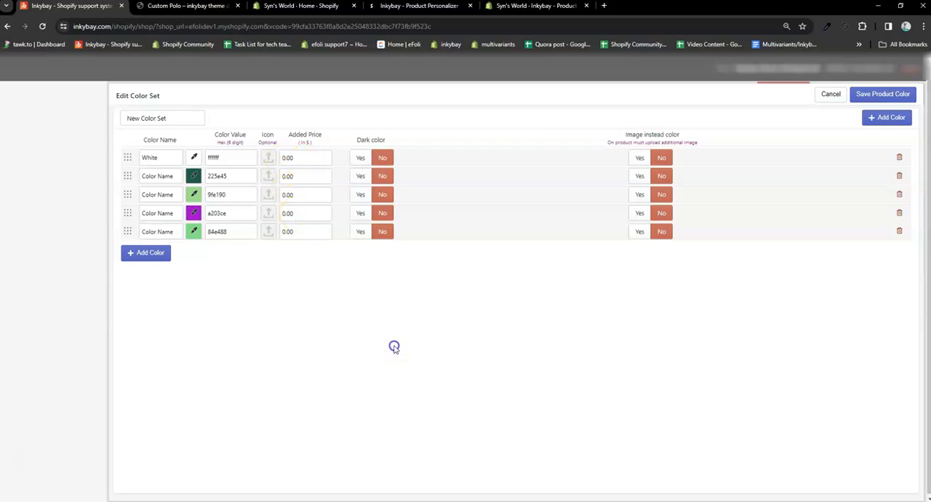
pyautogui.click(877, 95)
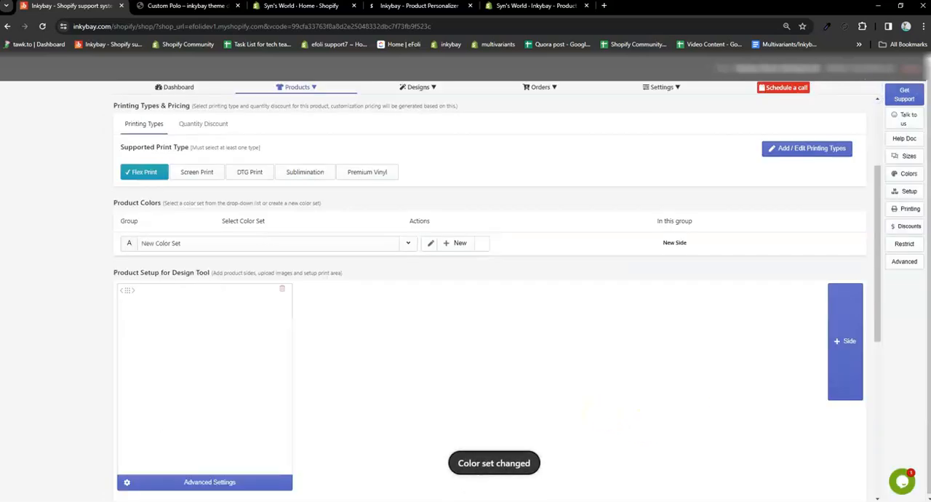
# Step: Upload the polo shirt image as the grayscale image for the New Side's part in the side's advanced settings
pyautogui.scroll(-2, 349, 399)
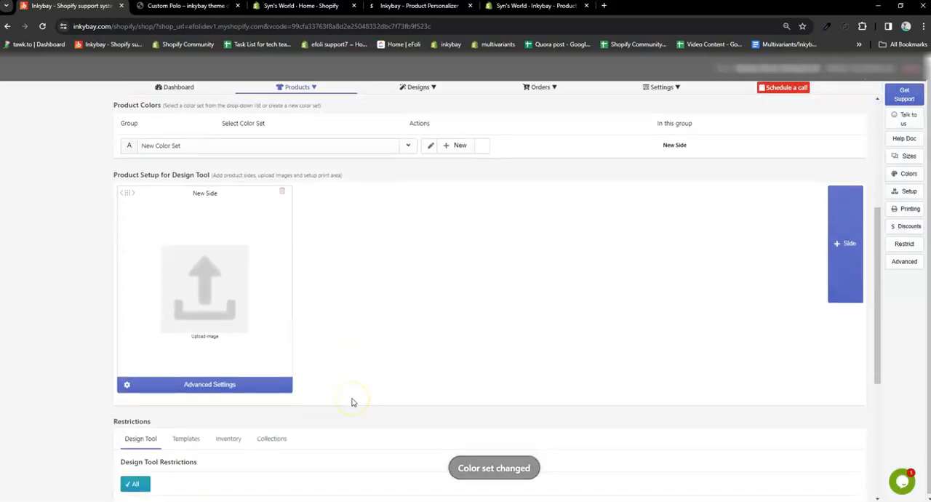
pyautogui.click(213, 386)
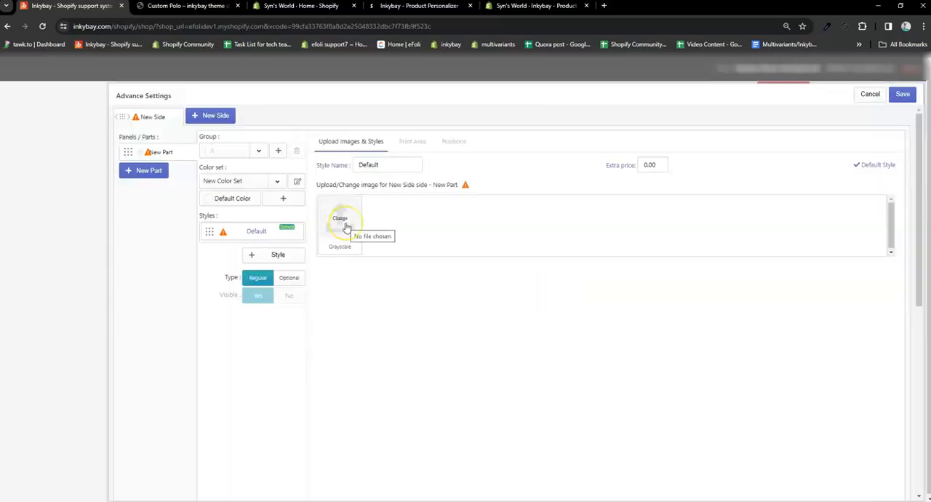
pyautogui.click(346, 228)
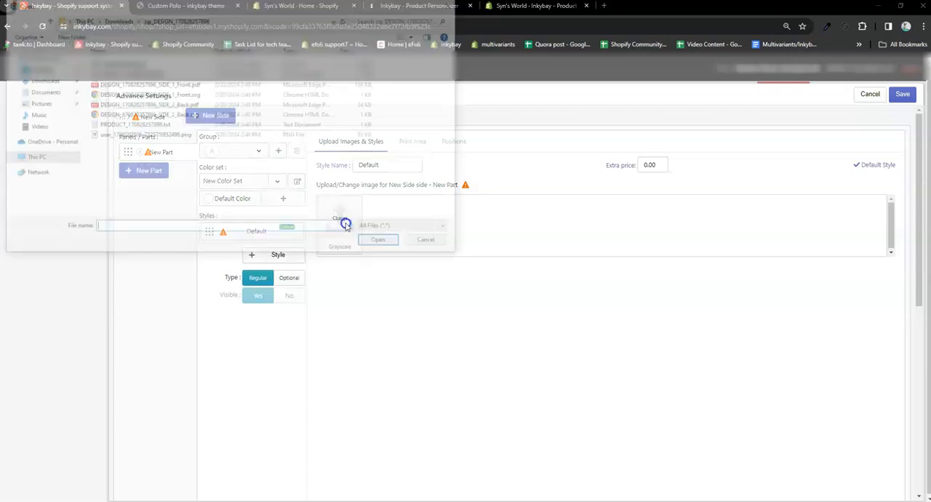
pyautogui.scroll(-3, 250, 177)
pyautogui.click(344, 222)
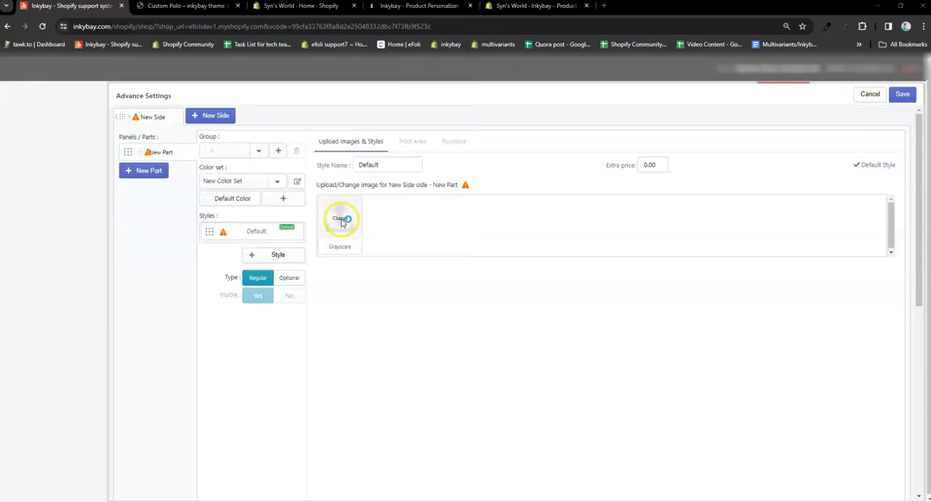
pyautogui.click(158, 86)
pyautogui.click(392, 245)
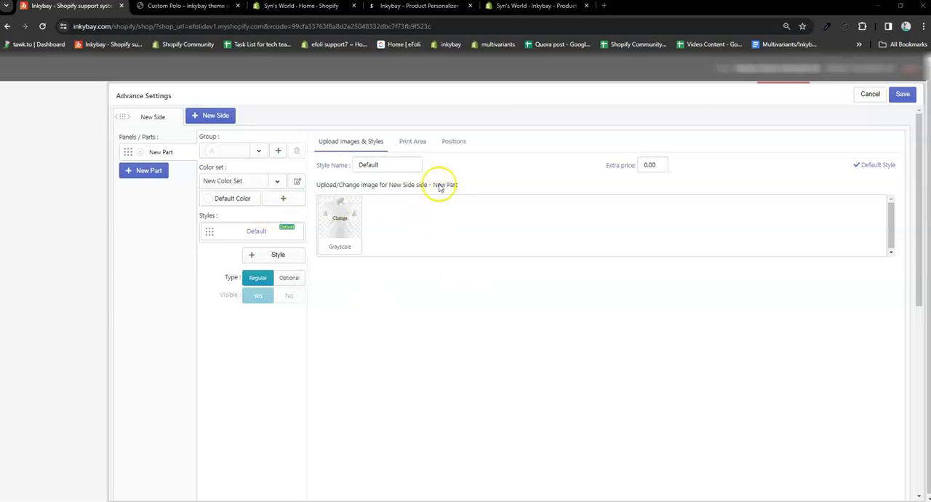
# Step: Extend the print area to about 18.5 × 24 inches over the whole polo, save it, and activate the product on the designer
pyautogui.click(412, 142)
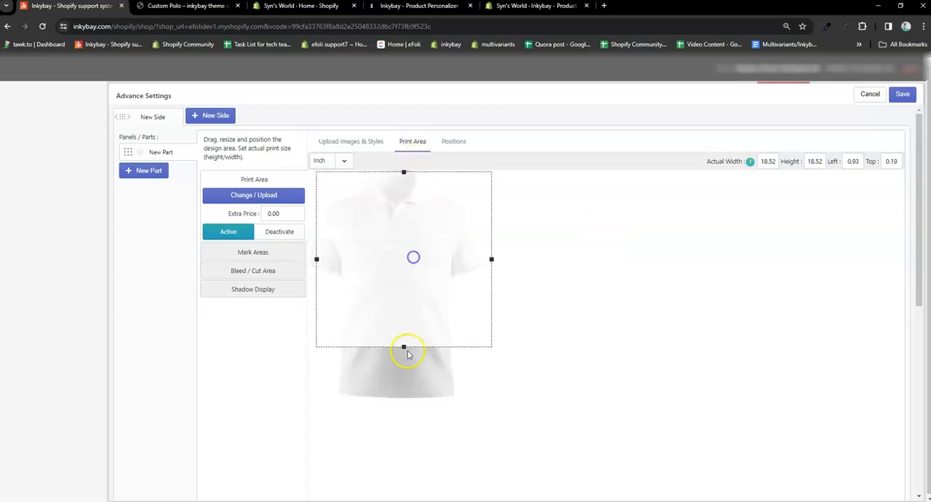
pyautogui.moveTo(406, 349); pyautogui.dragTo(387, 368)
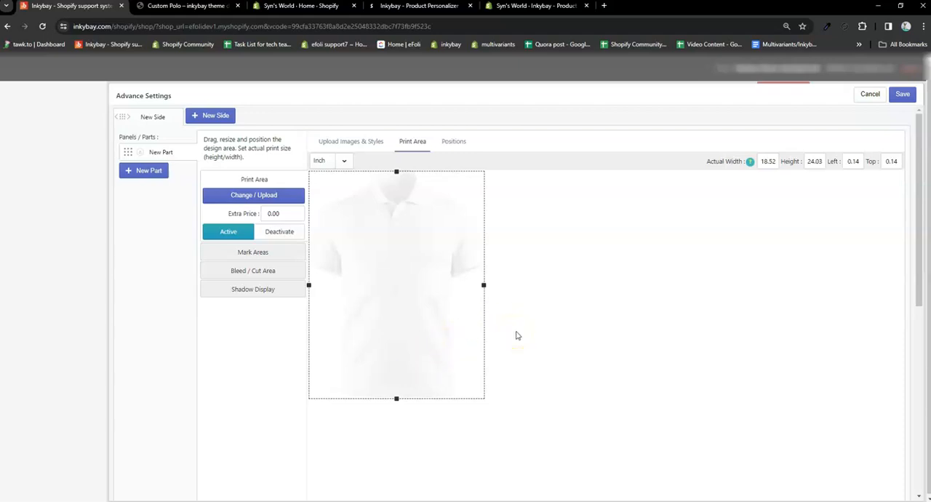
pyautogui.click(902, 95)
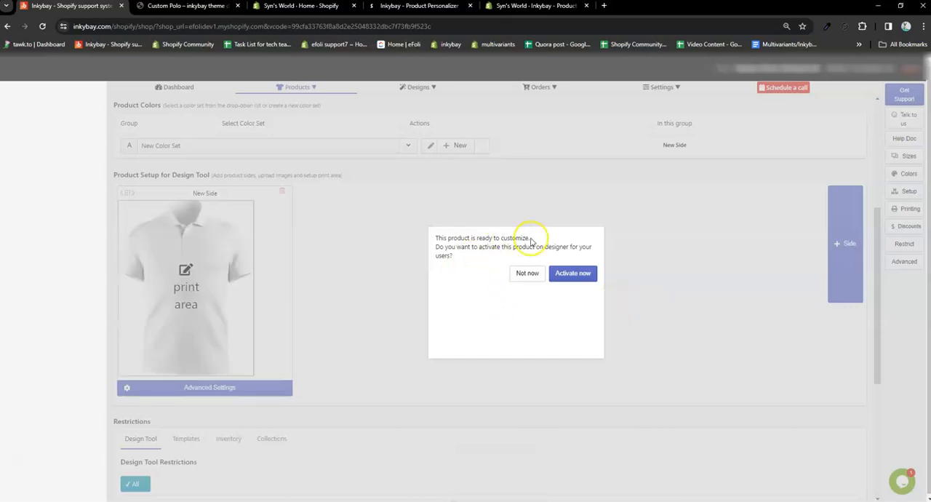
pyautogui.click(574, 276)
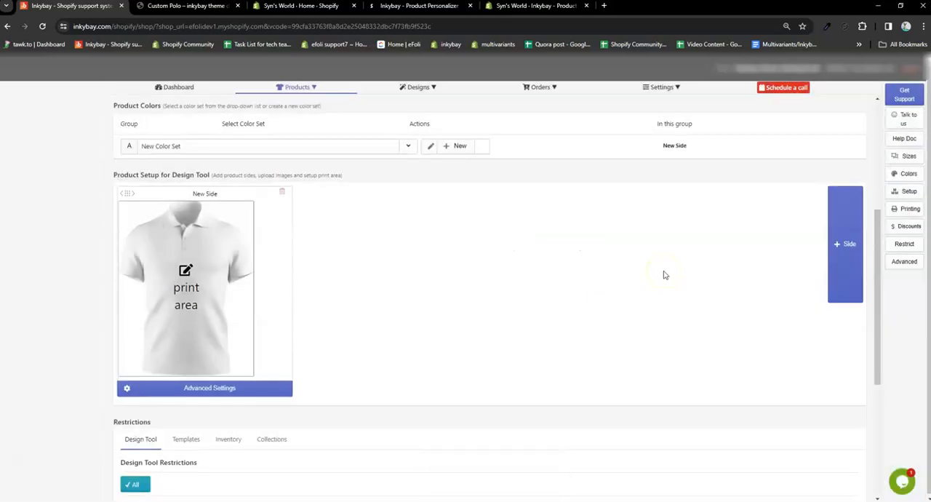
# Step: Review the Custom Polo's design tool restrictions and inventory variations, and look over the finished product setup
pyautogui.scroll(-2, 400, 331)
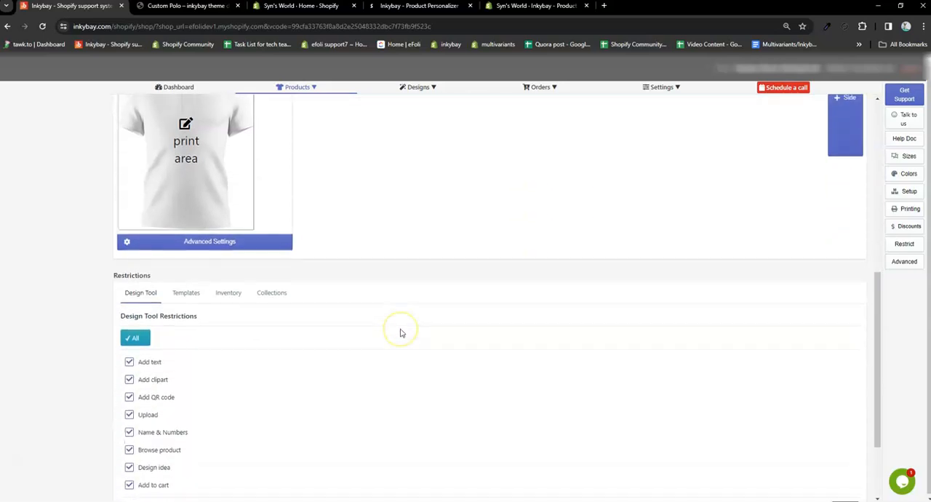
pyautogui.scroll(-2, 400, 332)
pyautogui.scroll(1, 232, 240)
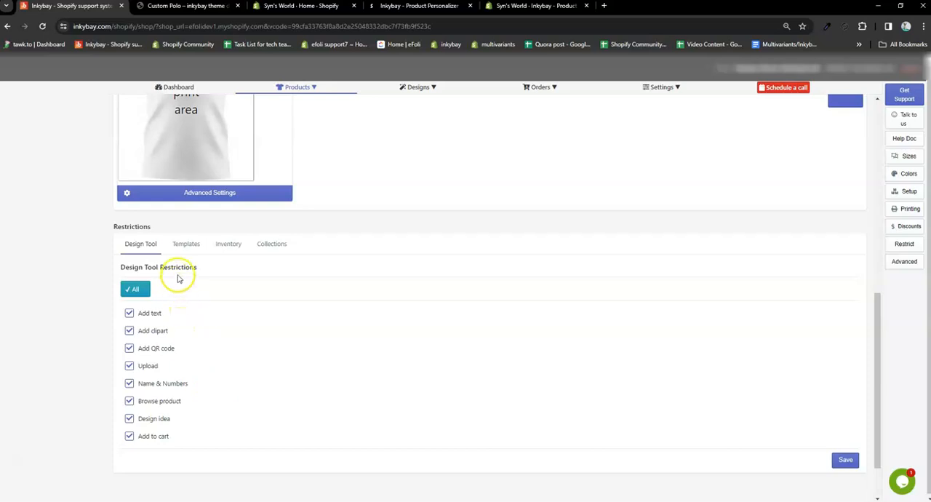
pyautogui.click(228, 245)
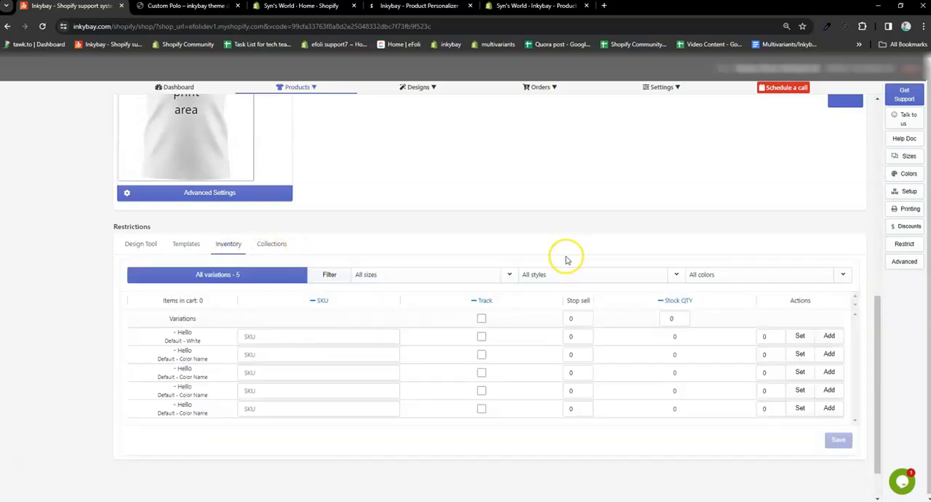
pyautogui.click(138, 243)
pyautogui.scroll(1, 379, 266)
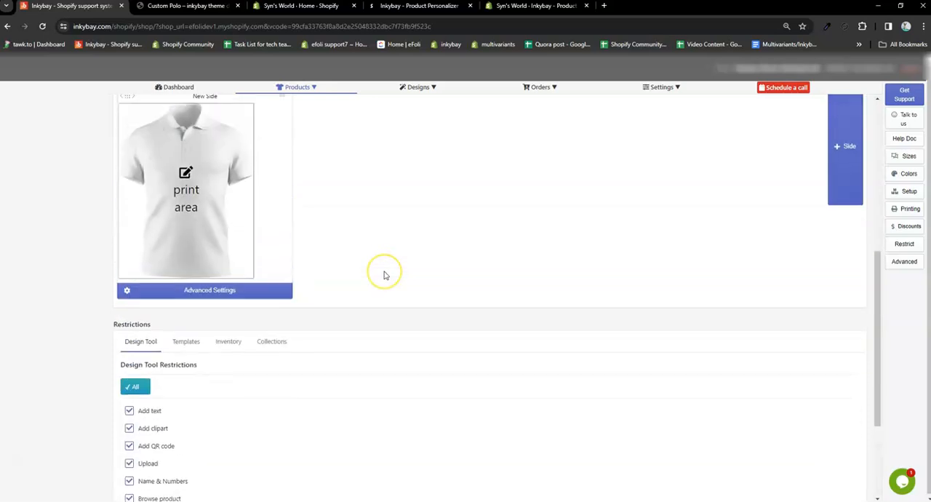
pyautogui.scroll(-2, 384, 274)
pyautogui.scroll(2, 382, 272)
pyautogui.scroll(-2, 393, 284)
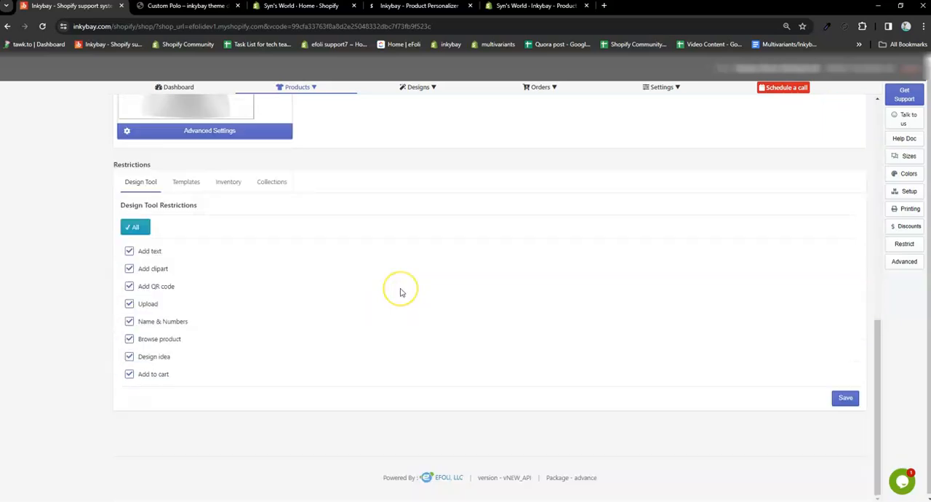
pyautogui.scroll(5, 400, 292)
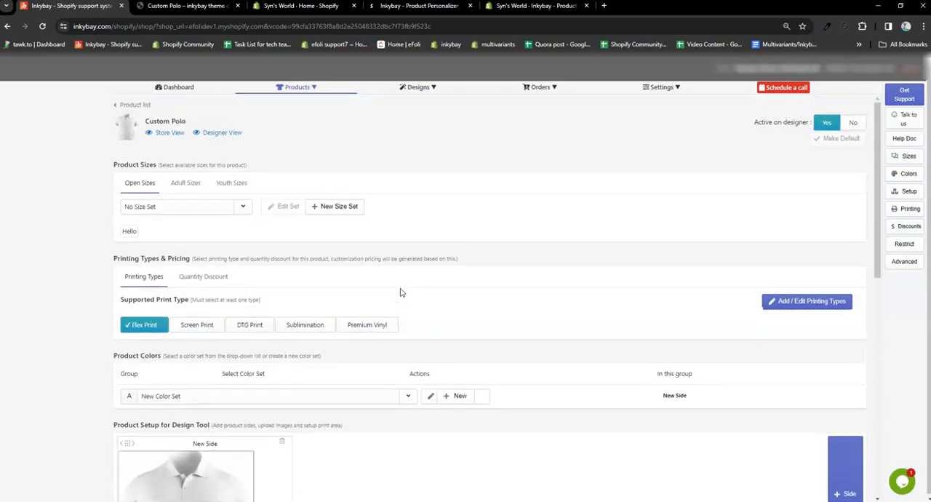
# Step: Switch to the Custom Polo storefront page and reload it to load the customization options
pyautogui.click(190, 8)
pyautogui.rightClick(742, 134)
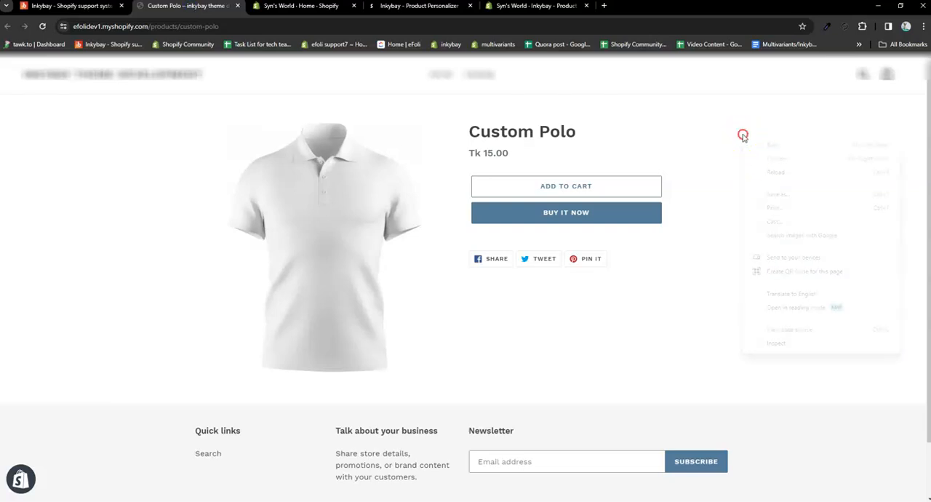
pyautogui.click(773, 174)
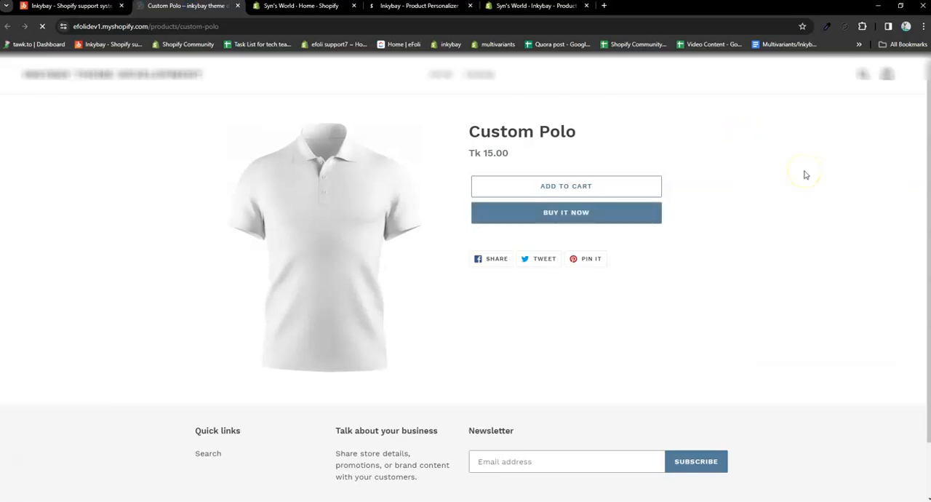
pyautogui.rightClick(613, 162)
pyautogui.click(622, 202)
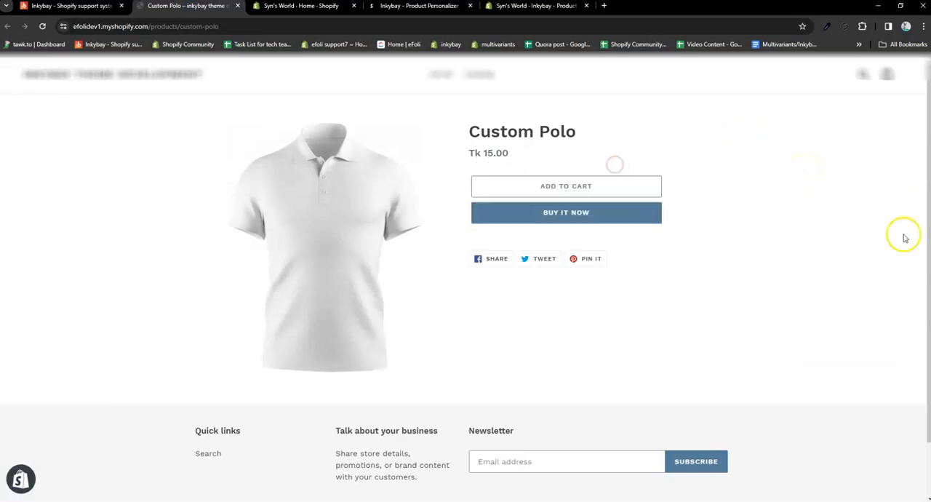
# Step: Preview the Custom Polo in each of the new set's colors on the storefront, ending on White
pyautogui.click(494, 182)
pyautogui.click(510, 184)
pyautogui.click(527, 185)
pyautogui.click(544, 184)
pyautogui.click(479, 186)
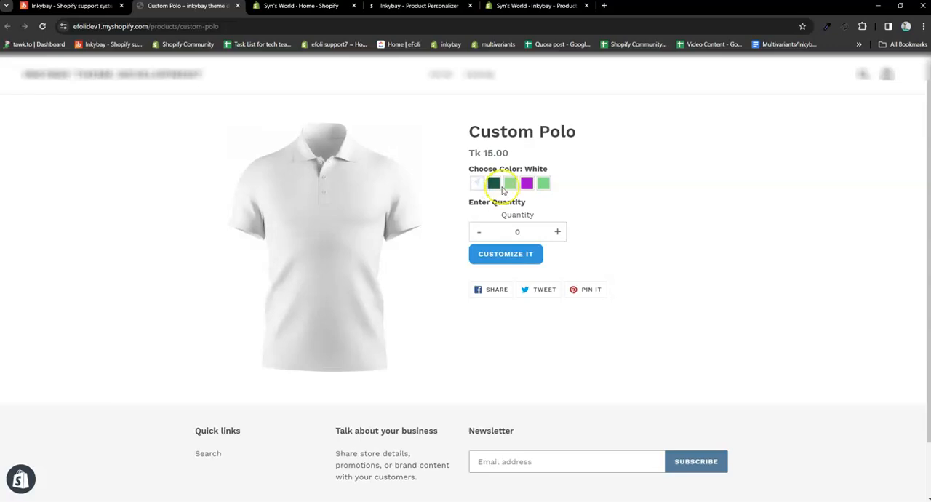
# Step: Choose the light green color beside dark green, with quantity 1, and open the Custom Polo in the product designer
pyautogui.click(496, 184)
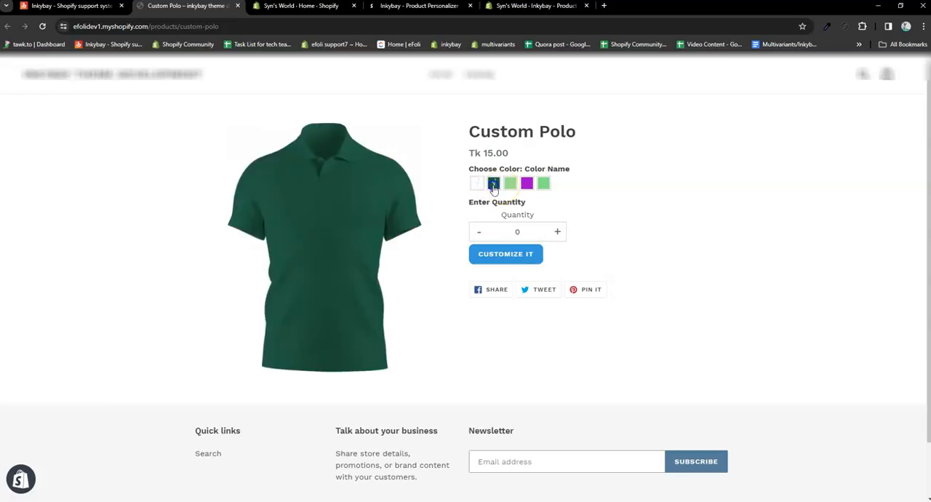
pyautogui.click(511, 185)
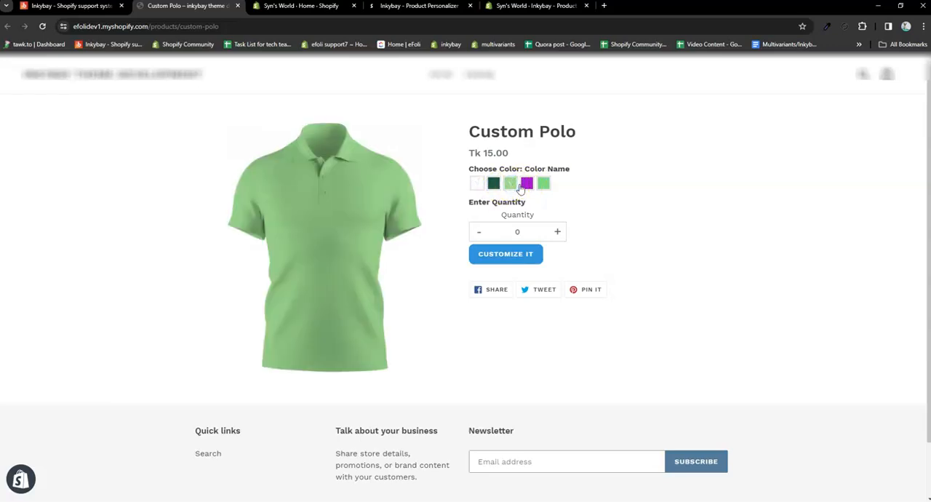
pyautogui.click(557, 232)
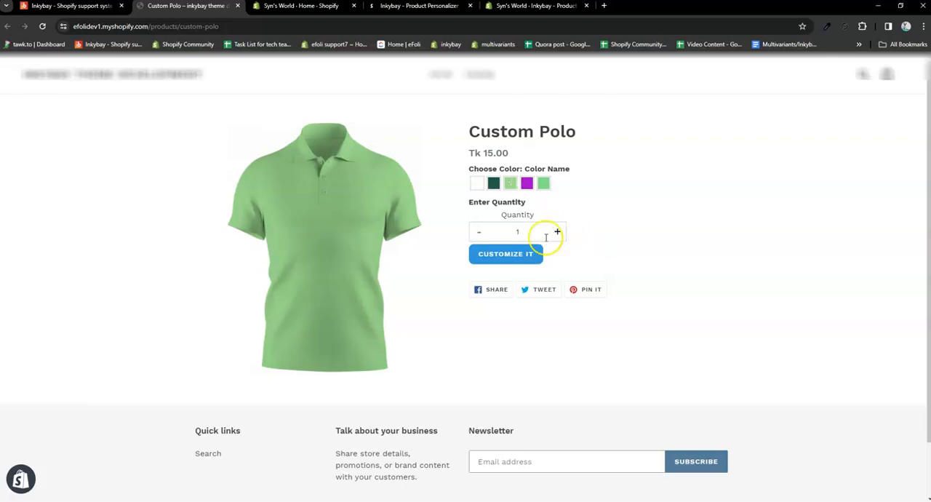
pyautogui.click(514, 254)
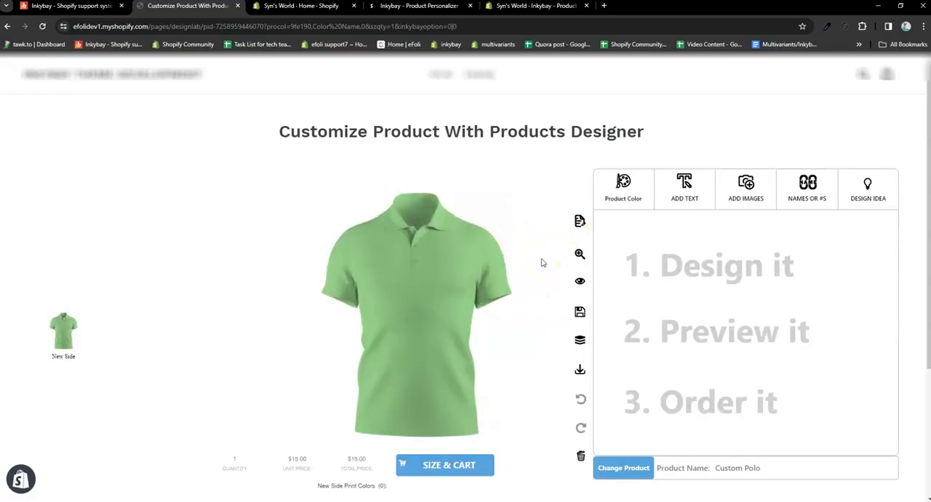
# Step: Add the text "test" to the front of the polo design
pyautogui.click(668, 193)
pyautogui.click(681, 232)
pyautogui.write('test')
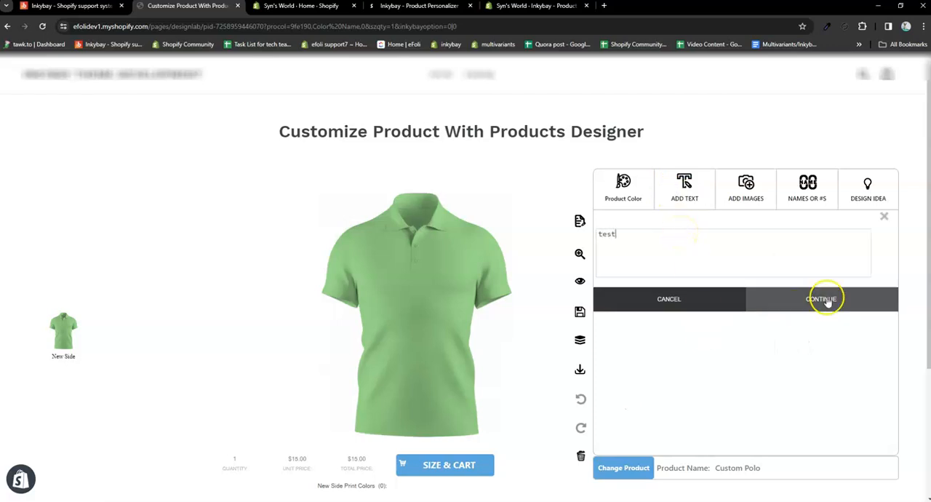
pyautogui.click(827, 298)
# Step: Add the "I Love You" graphic beneath the text, slightly smaller, and recolor its heart hot pink
pyautogui.click(742, 192)
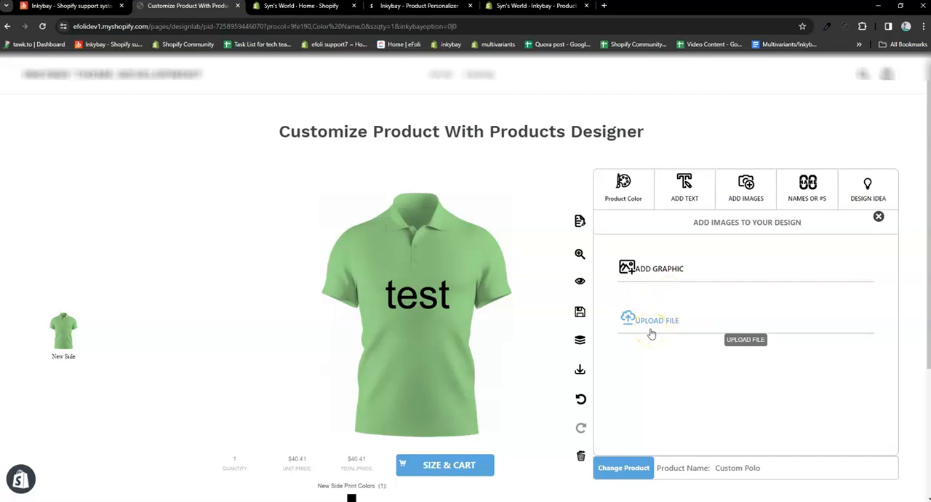
pyautogui.click(657, 269)
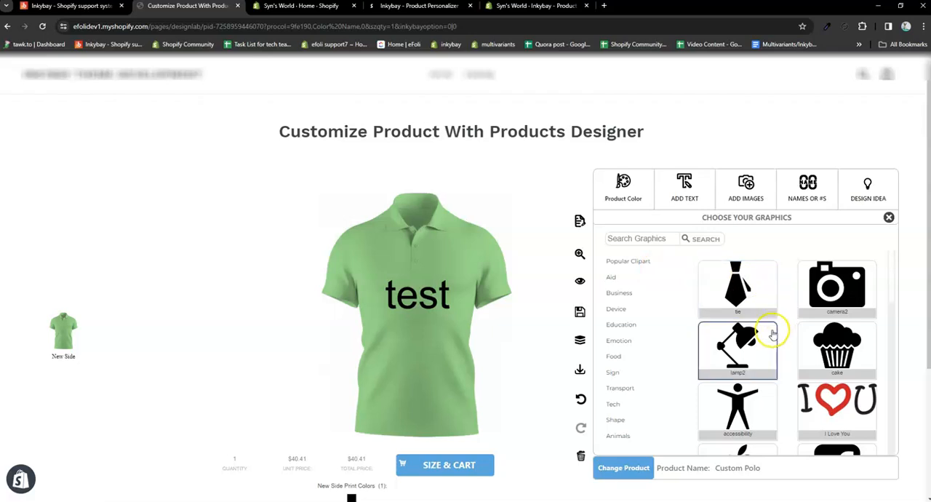
pyautogui.click(826, 406)
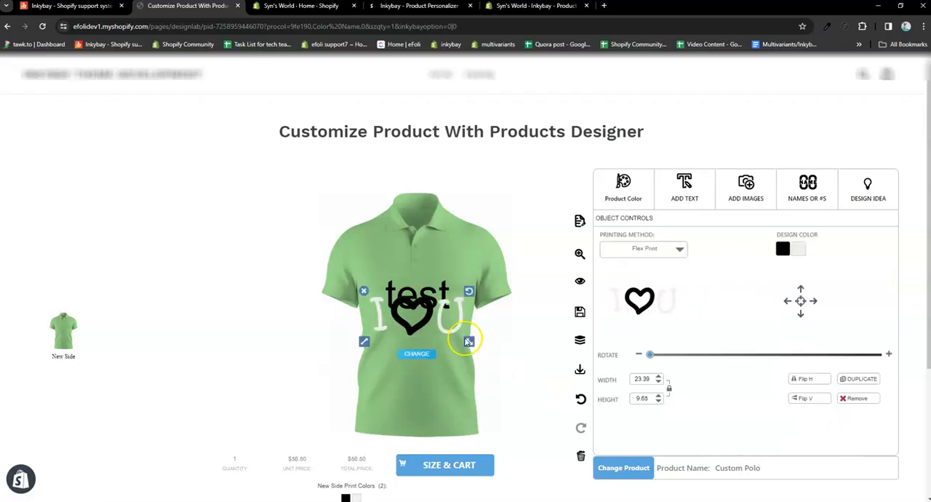
pyautogui.click(779, 249)
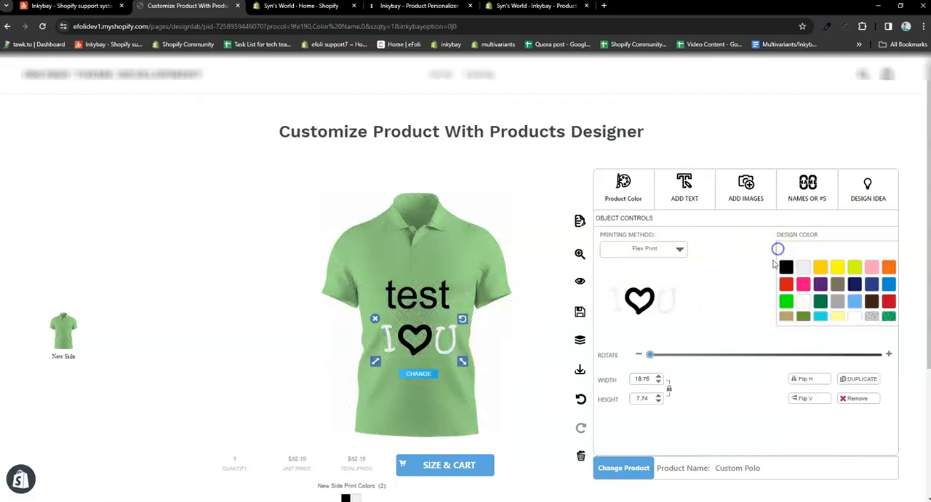
pyautogui.click(804, 283)
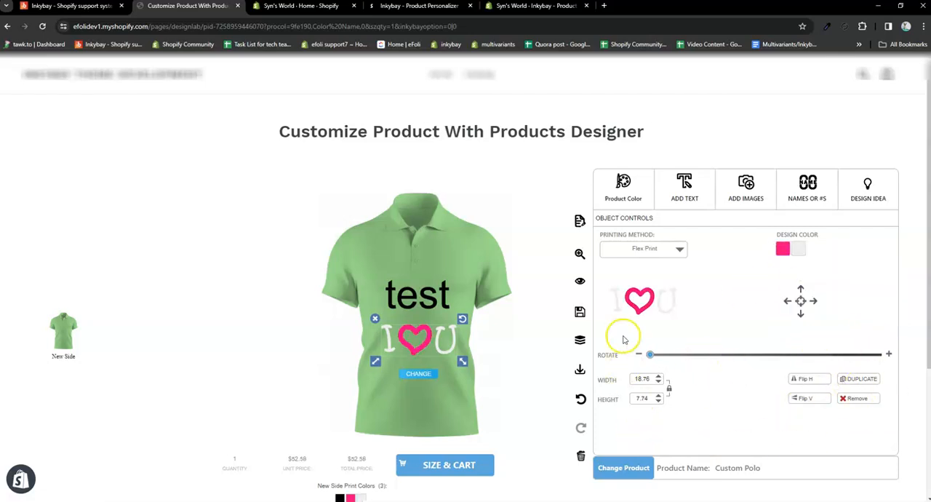
# Step: Preview the polo in purple and white, and set the product color back to light green
pyautogui.click(628, 189)
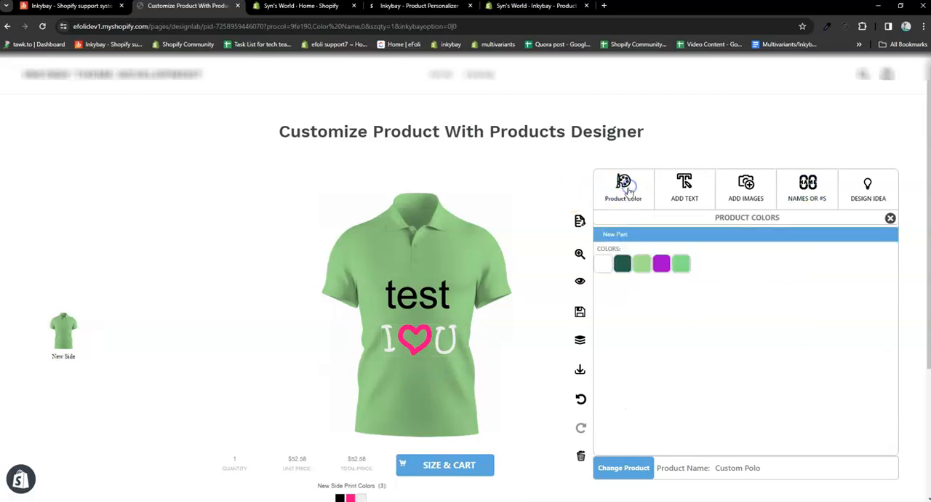
pyautogui.click(660, 271)
pyautogui.click(606, 267)
pyautogui.click(637, 267)
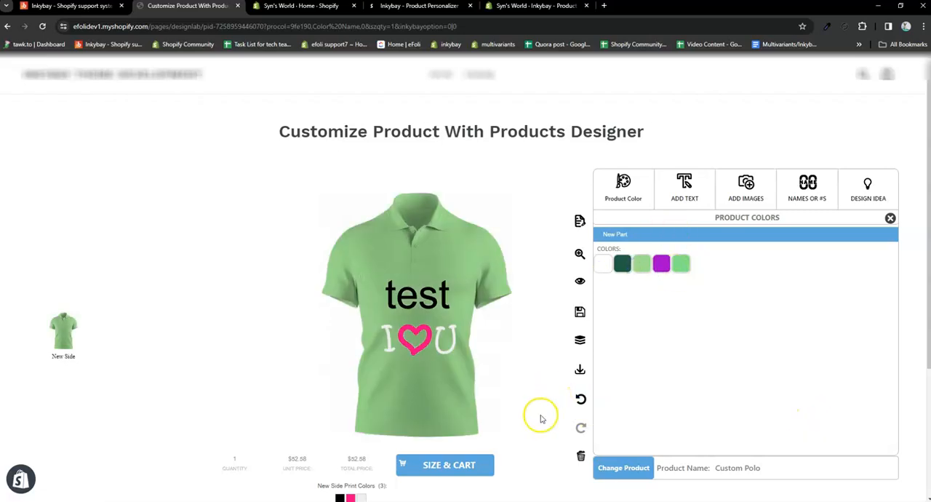
# Step: View the quote request form from the size and quantity summary, and close it without submitting
pyautogui.click(446, 466)
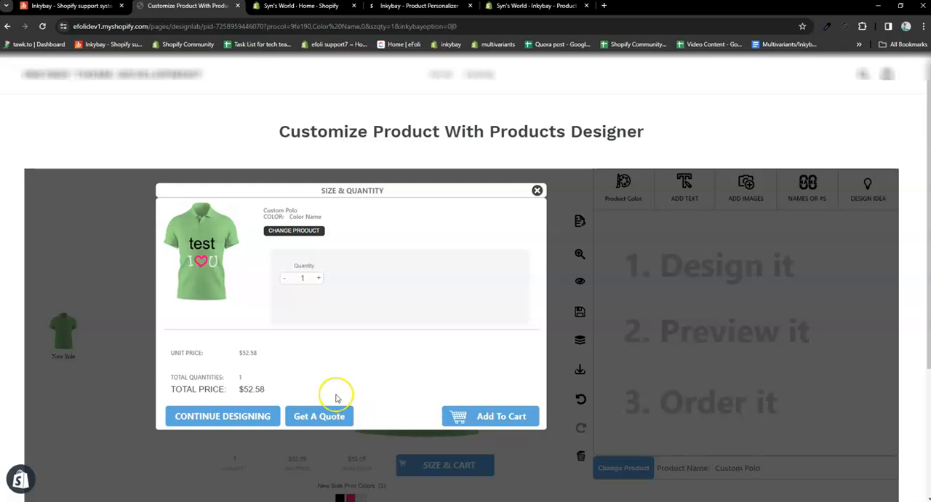
pyautogui.click(324, 416)
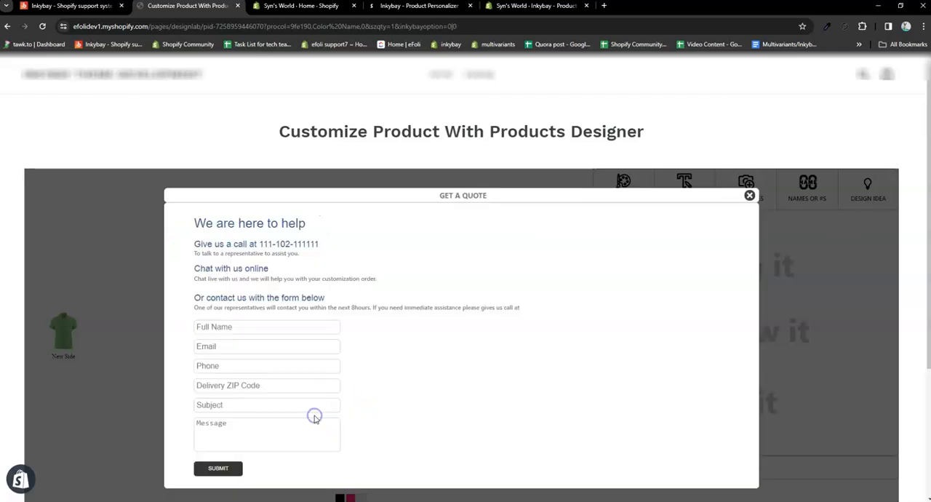
pyautogui.click(749, 195)
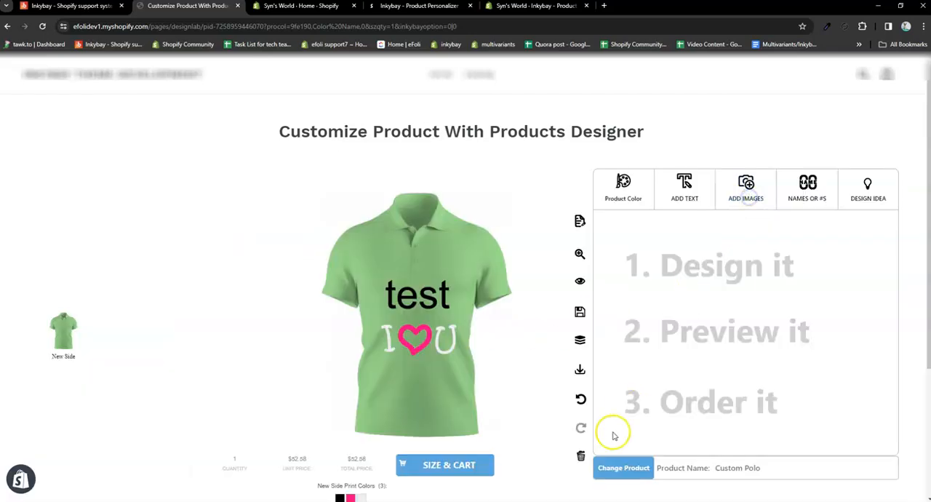
# Step: Add one customized polo to the cart and proceed to checkout
pyautogui.click(439, 467)
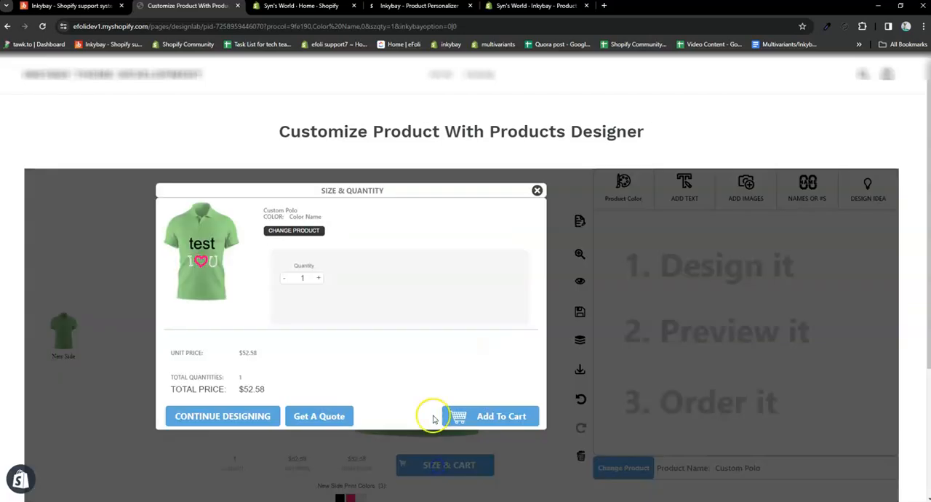
pyautogui.click(501, 425)
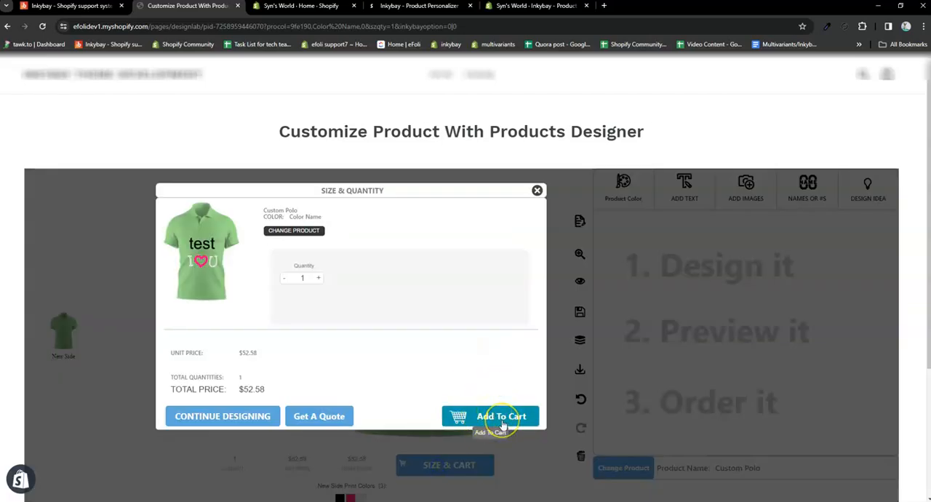
pyautogui.click(502, 424)
pyautogui.click(638, 432)
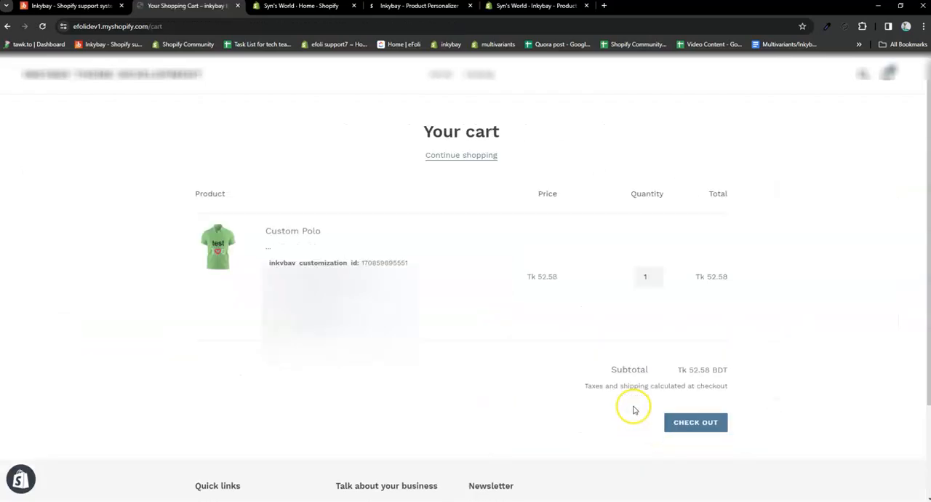
pyautogui.click(688, 455)
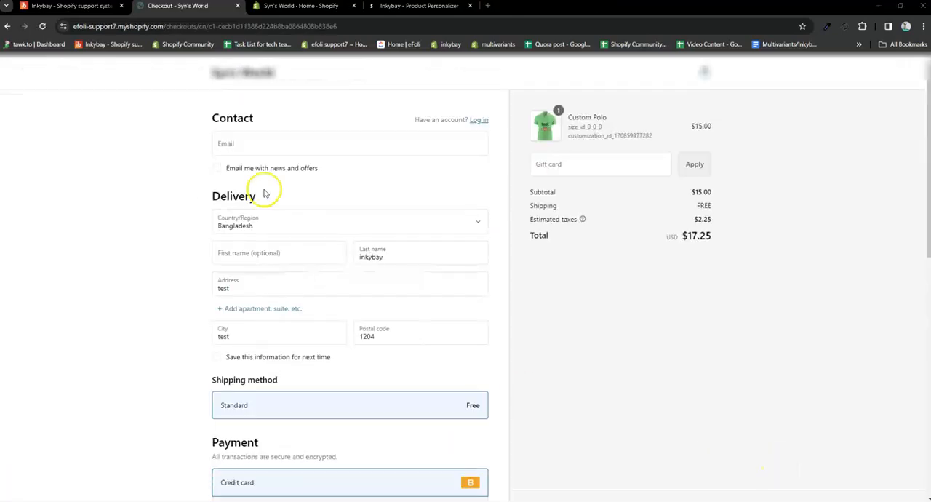
# Step: Complete the checkout with the saved contact e-mail and the credit card details, and pay for the order
pyautogui.click(293, 142)
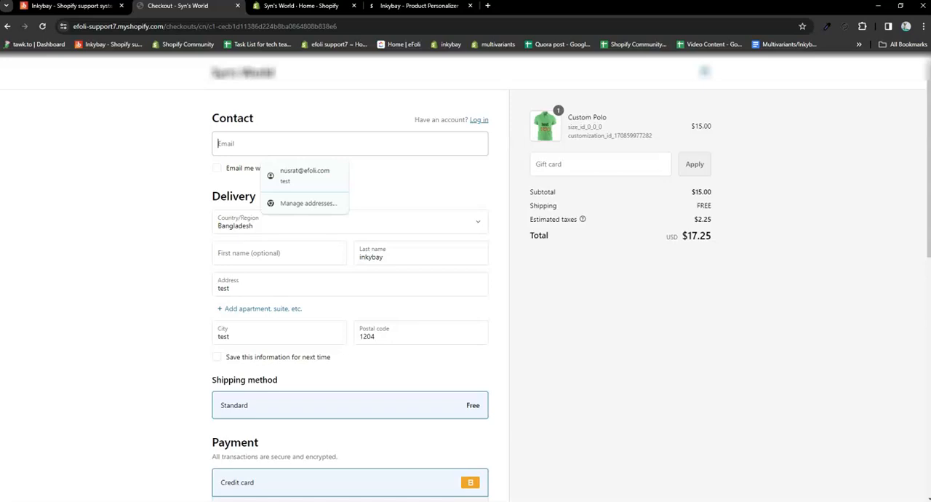
pyautogui.click(305, 175)
pyautogui.scroll(-3, 301, 306)
pyautogui.click(419, 310)
pyautogui.write('111')
pyautogui.click(251, 304)
pyautogui.write('1124')
pyautogui.click(291, 334)
pyautogui.click(358, 424)
pyautogui.click(224, 249)
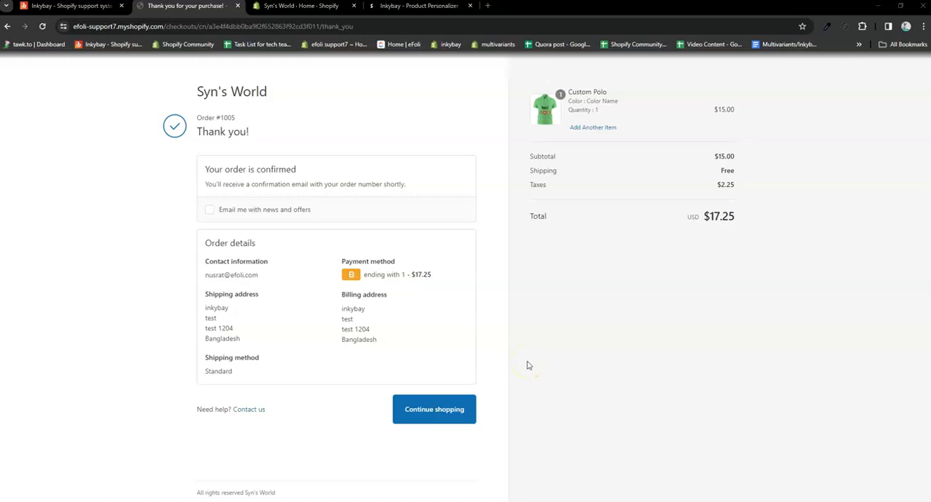
# Step: Switch to the Inkybay app tab and open the list of all custom orders
pyautogui.click(61, 7)
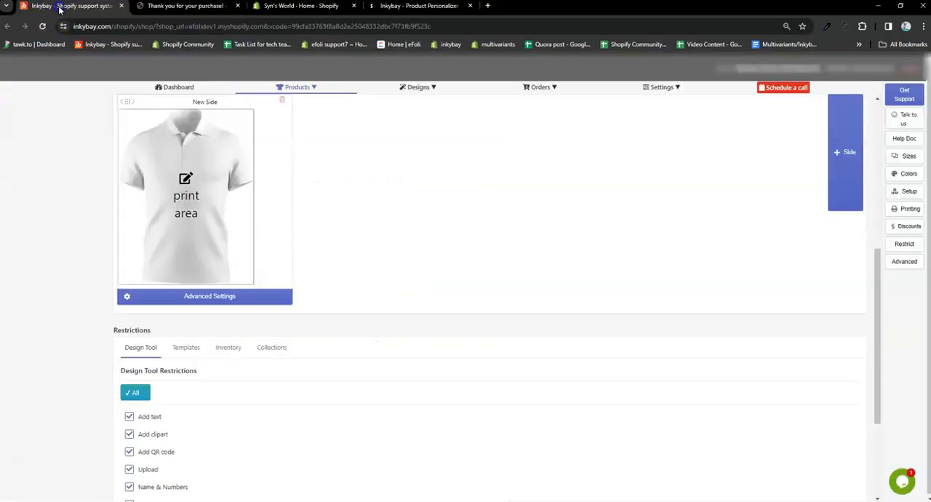
pyautogui.click(545, 86)
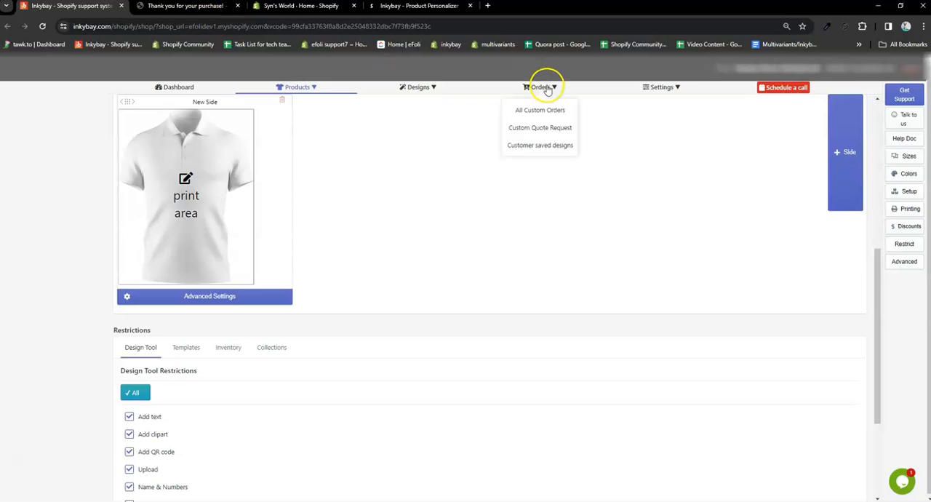
pyautogui.click(530, 110)
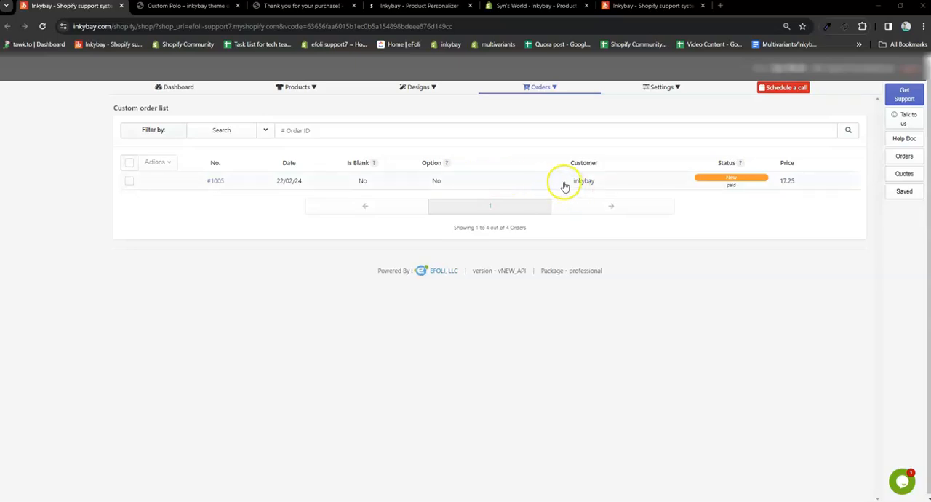
# Step: Open the custom order's details and select PNG and SVG as its download formats
pyautogui.click(545, 183)
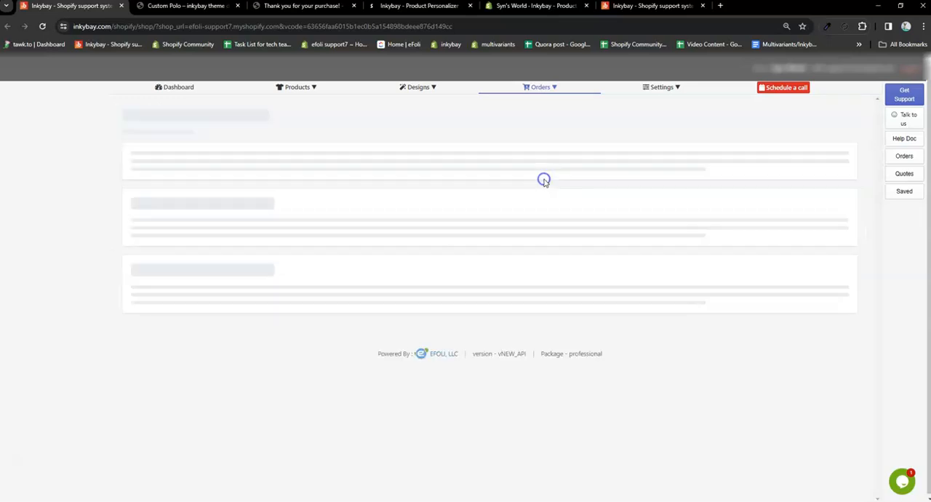
pyautogui.scroll(-3, 557, 306)
pyautogui.scroll(3, 511, 215)
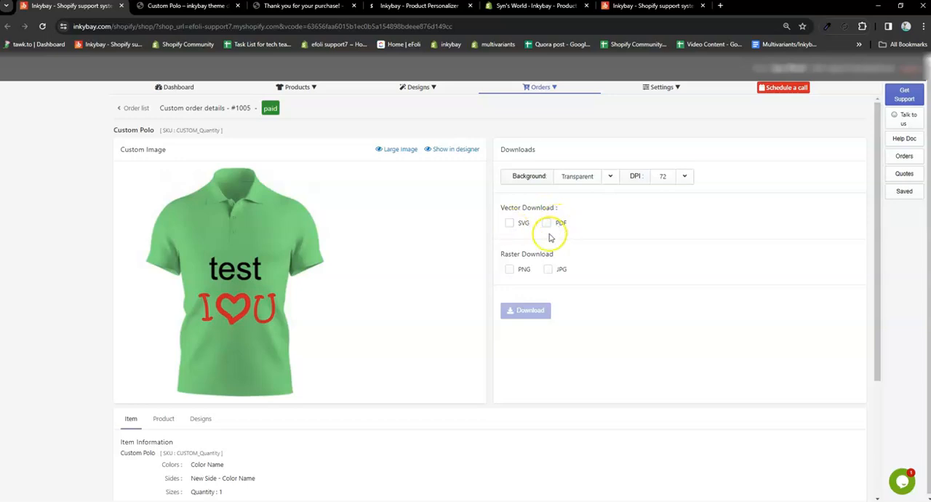
pyautogui.click(509, 269)
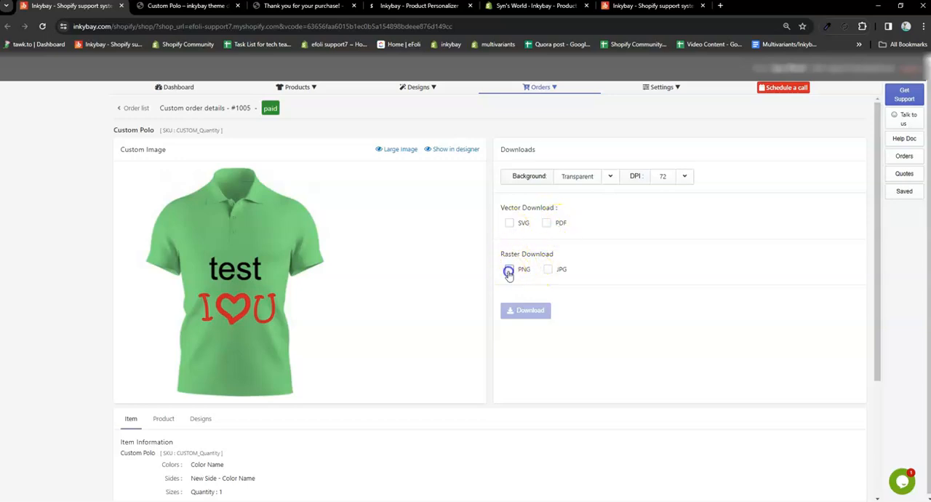
pyautogui.click(510, 222)
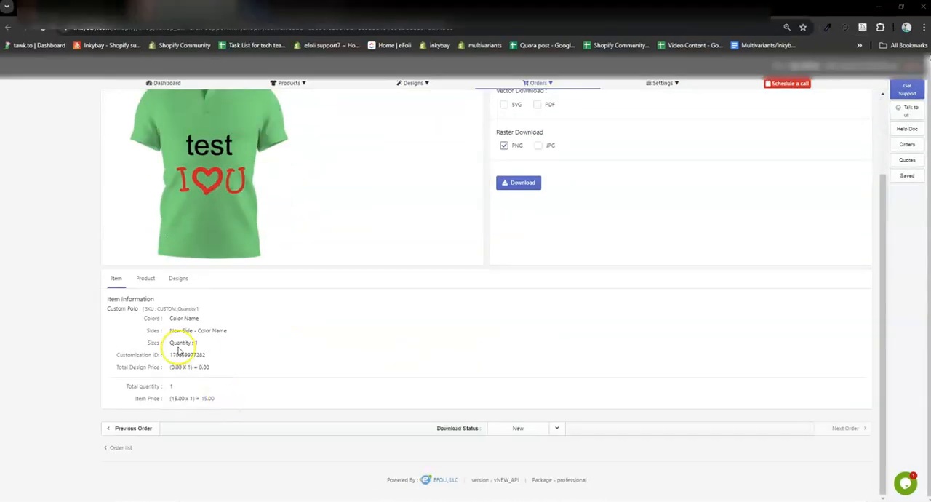
# Step: Review the order's product information and its design information for both design clips
pyautogui.click(144, 281)
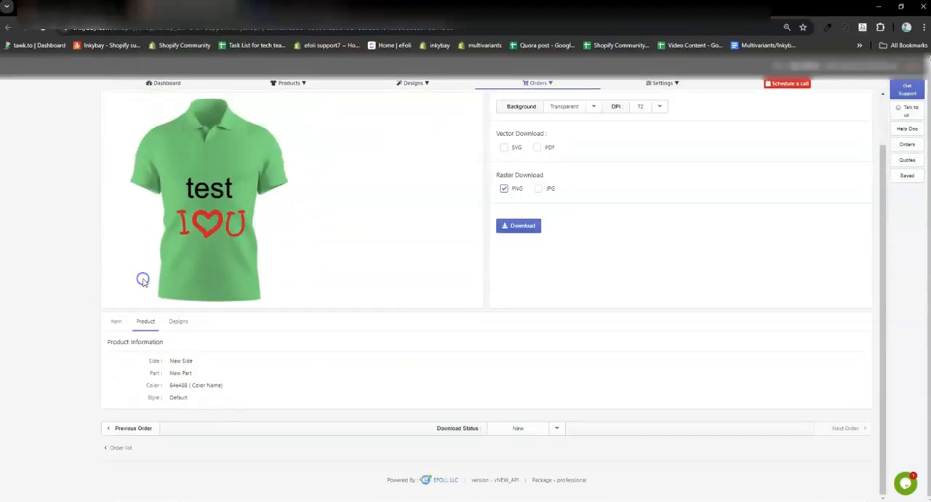
pyautogui.click(181, 322)
pyautogui.scroll(-1, 328, 361)
pyautogui.scroll(-1, 329, 365)
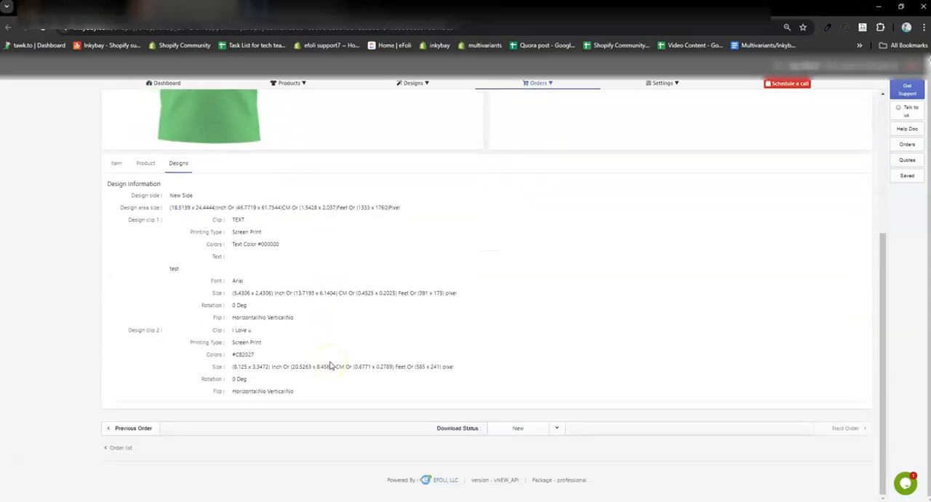
pyautogui.scroll(2, 329, 365)
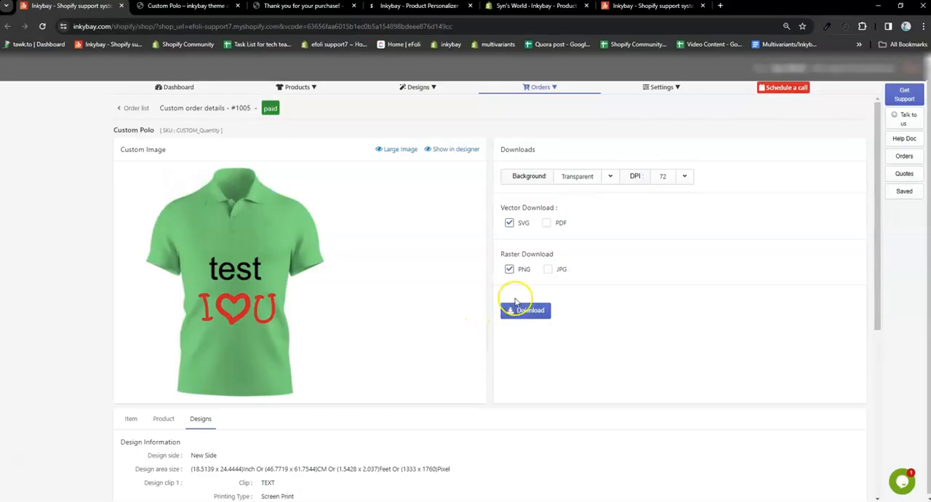
# Step: Download the order's design files and open the Downloads folder in File Explorer
pyautogui.click(525, 310)
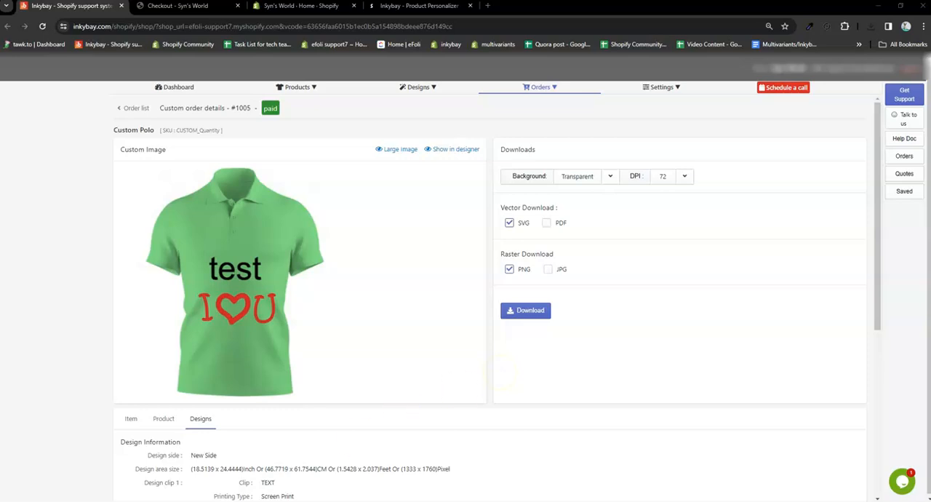
pyautogui.press('super+e')
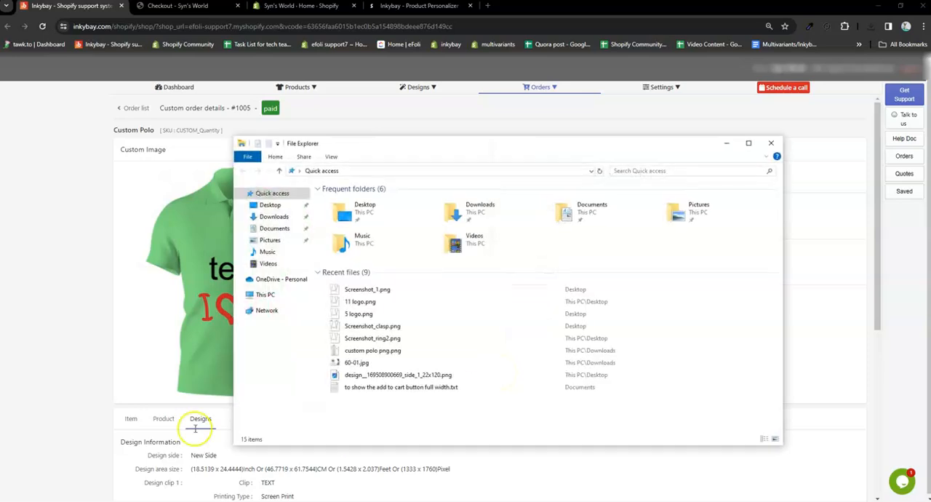
pyautogui.click(275, 218)
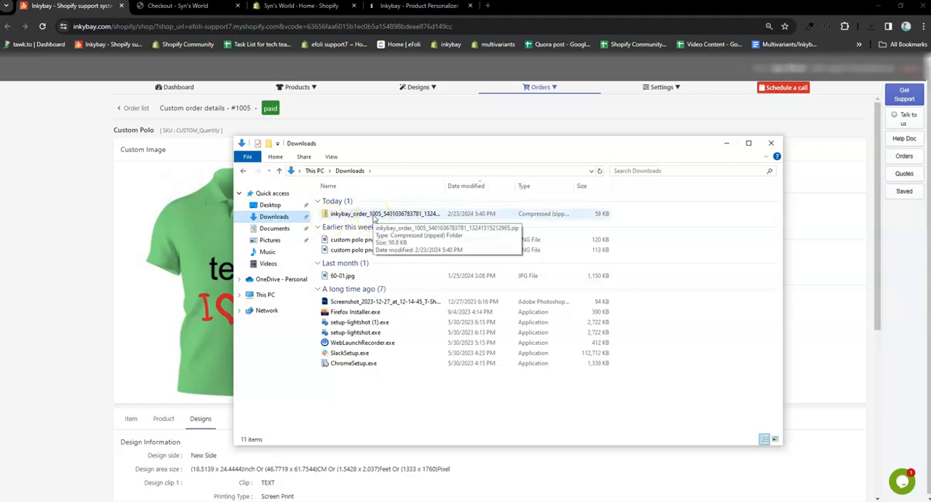
# Step: Extract the downloaded order archive into the Downloads folder, look over its files, and close the extracted folder's window
pyautogui.rightClick(374, 218)
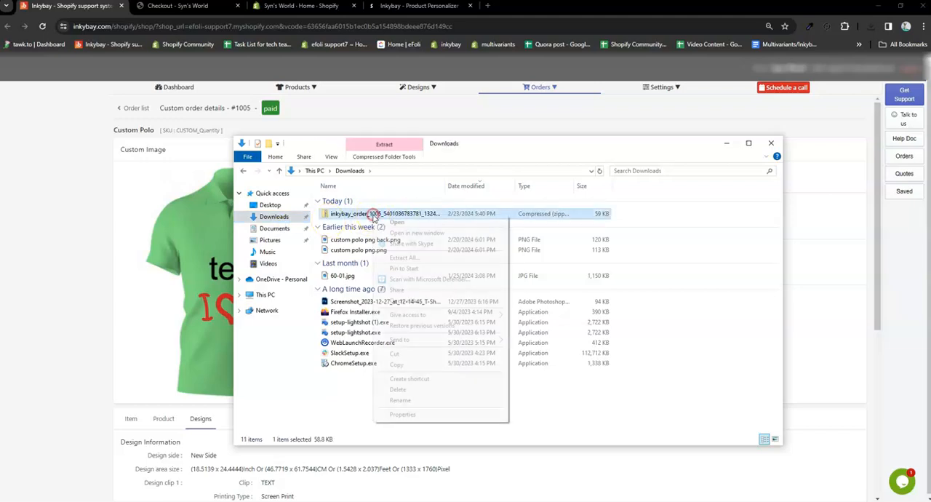
pyautogui.click(395, 259)
pyautogui.click(550, 345)
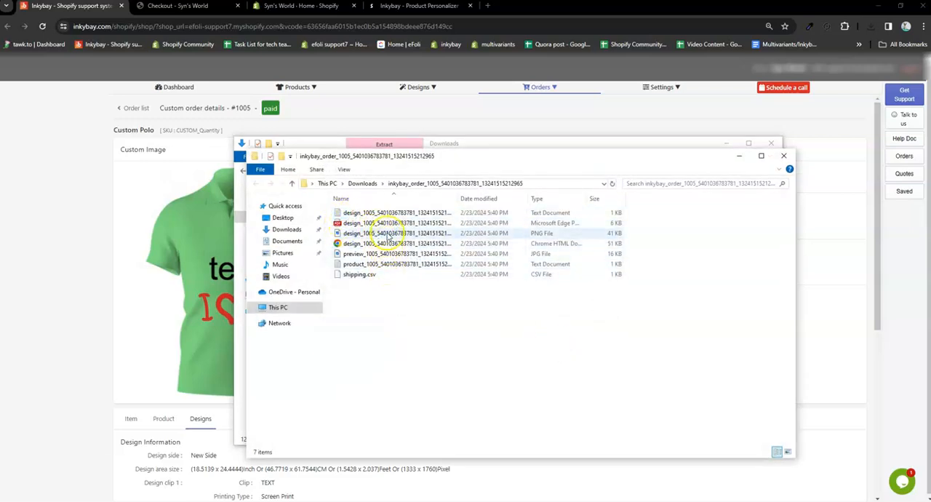
pyautogui.click(784, 155)
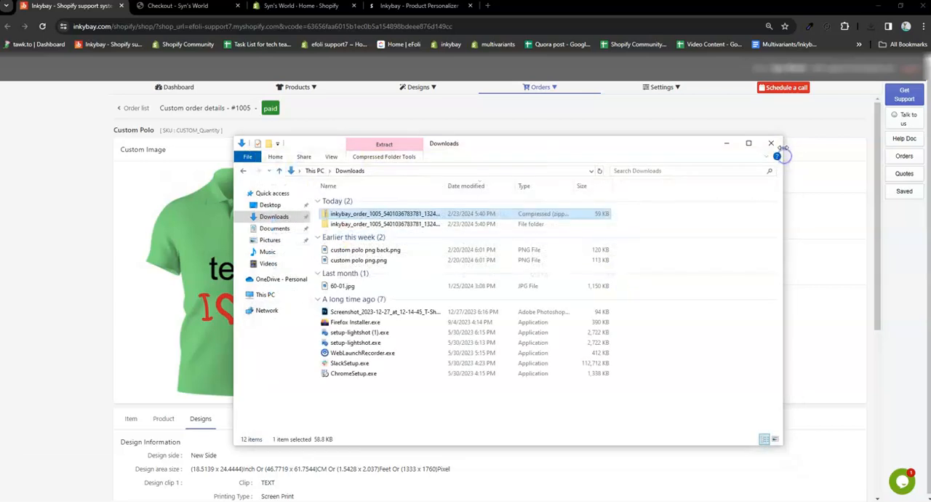